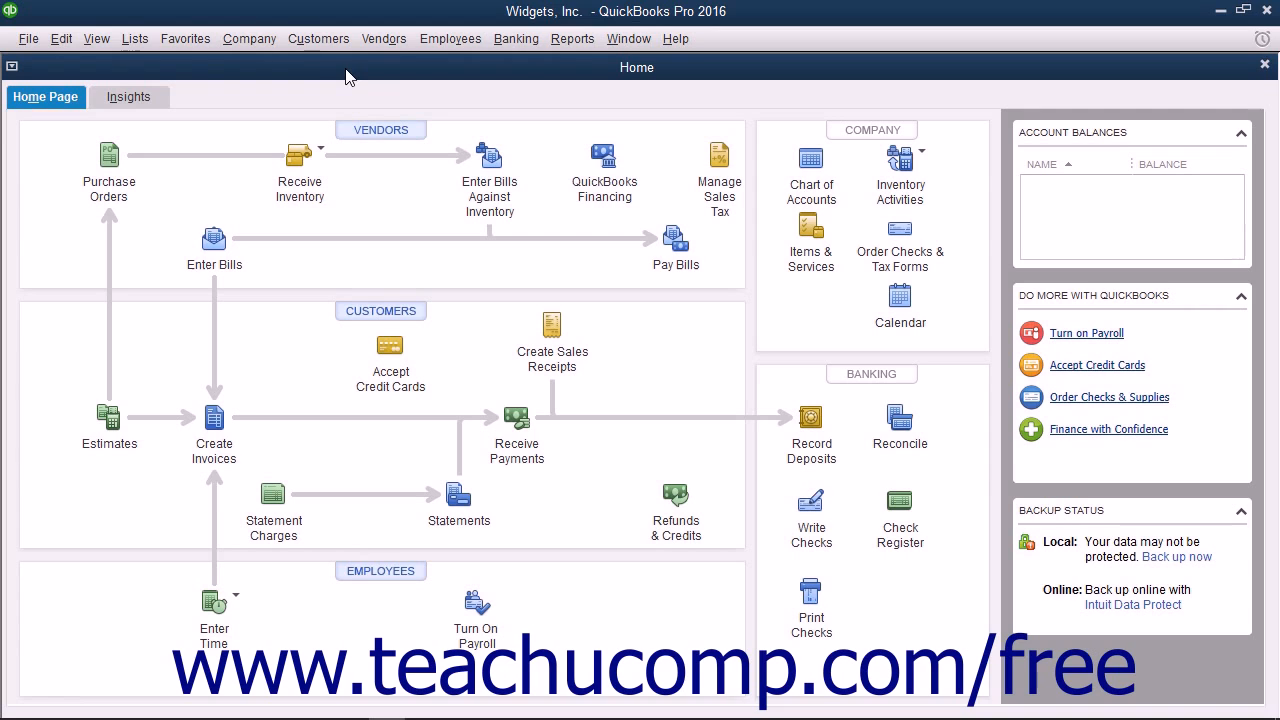
Open the Chart of Accounts and look through the full list of accounts.
{"action": "left_click", "coordinate": [135, 39]}
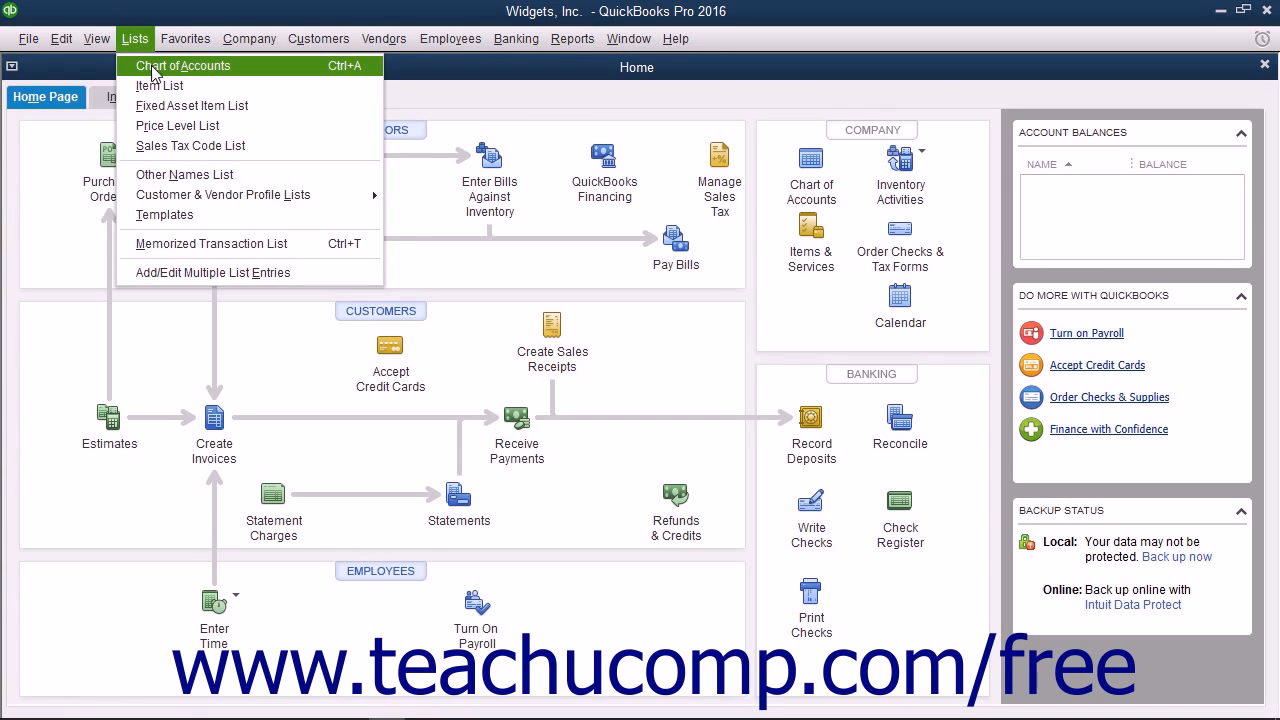
{"action": "left_click", "coordinate": [153, 67]}
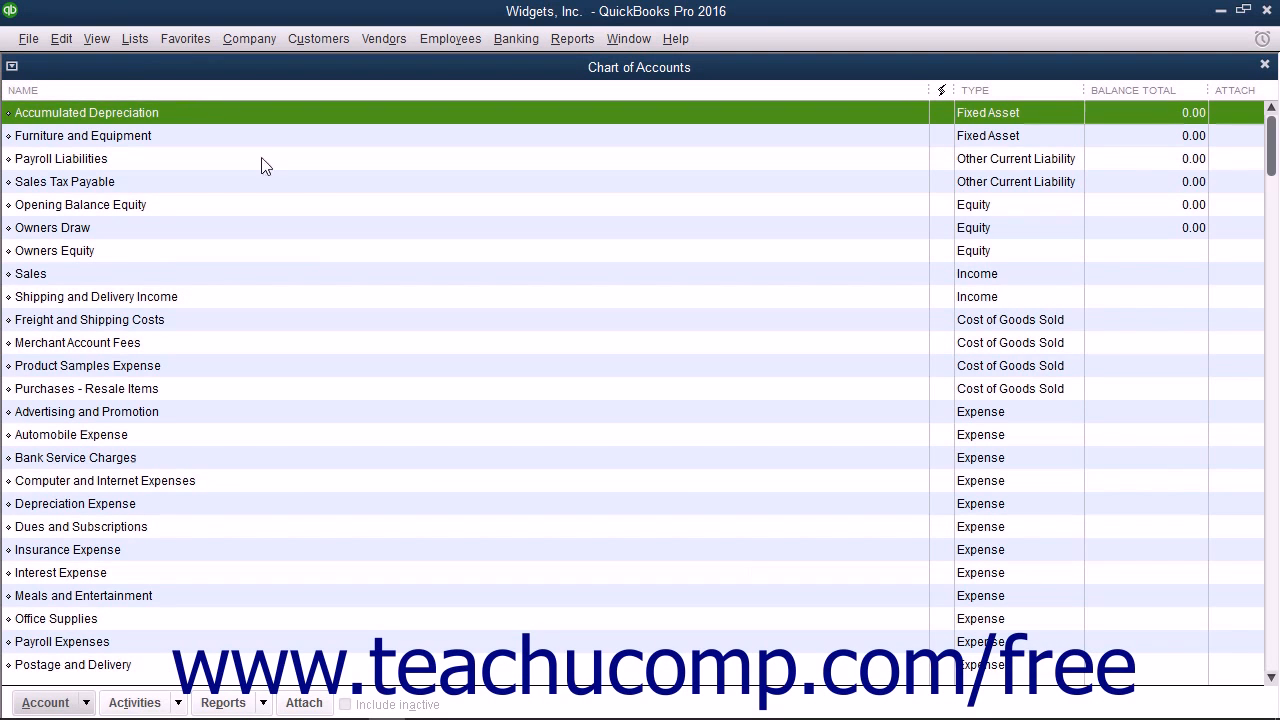
{"action": "scroll", "coordinate": [322, 241], "scroll_direction": "down", "scroll_amount": 3}
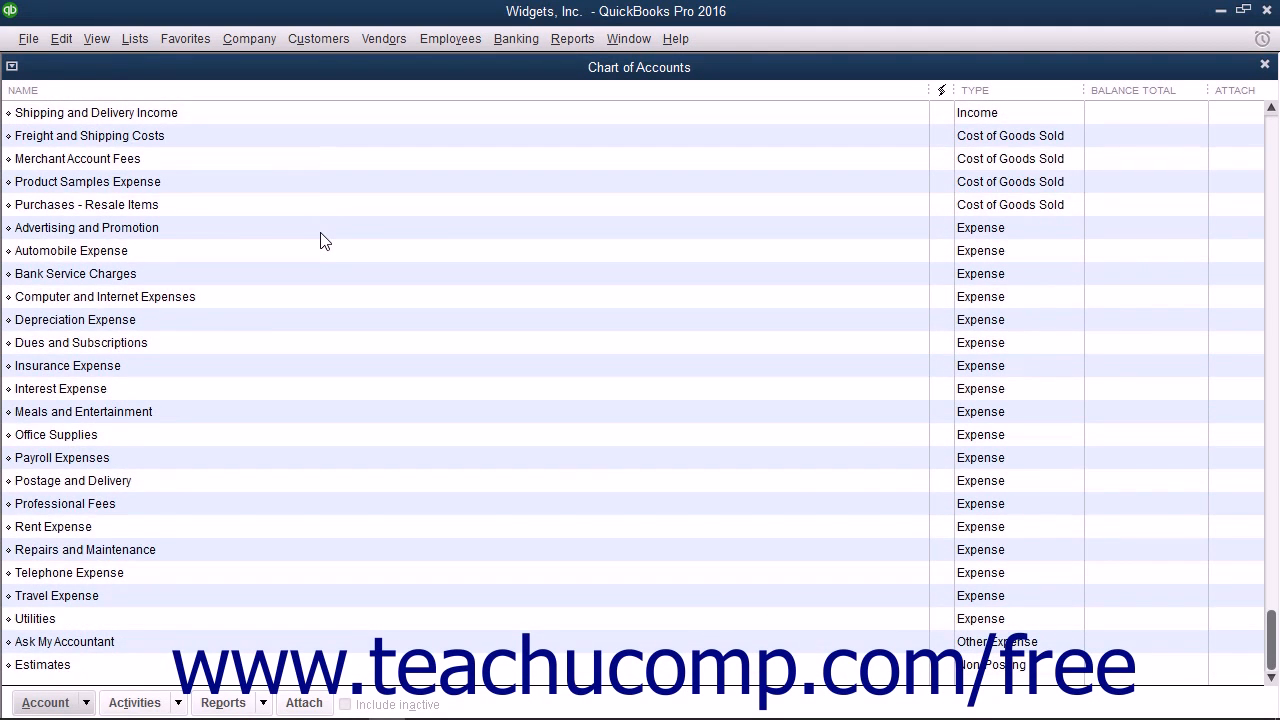
{"action": "scroll", "coordinate": [322, 241], "scroll_direction": "up", "scroll_amount": 3}
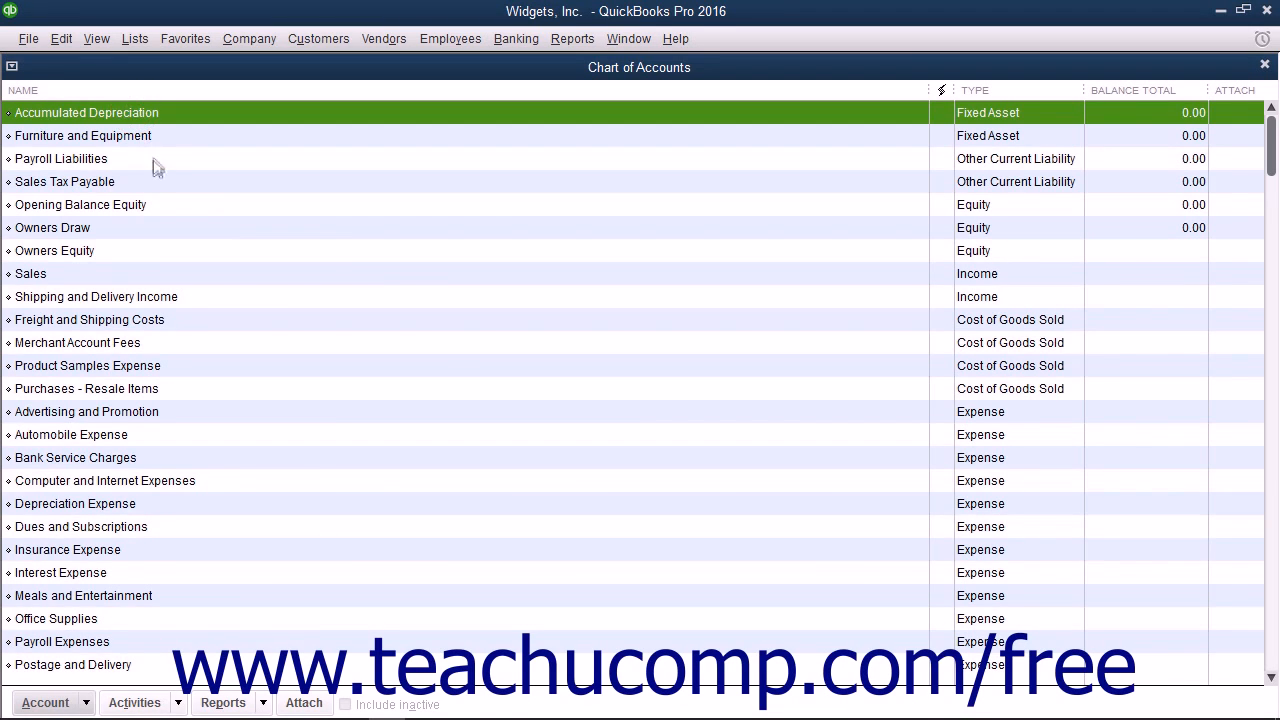
{"action": "left_click", "coordinate": [84, 706]}
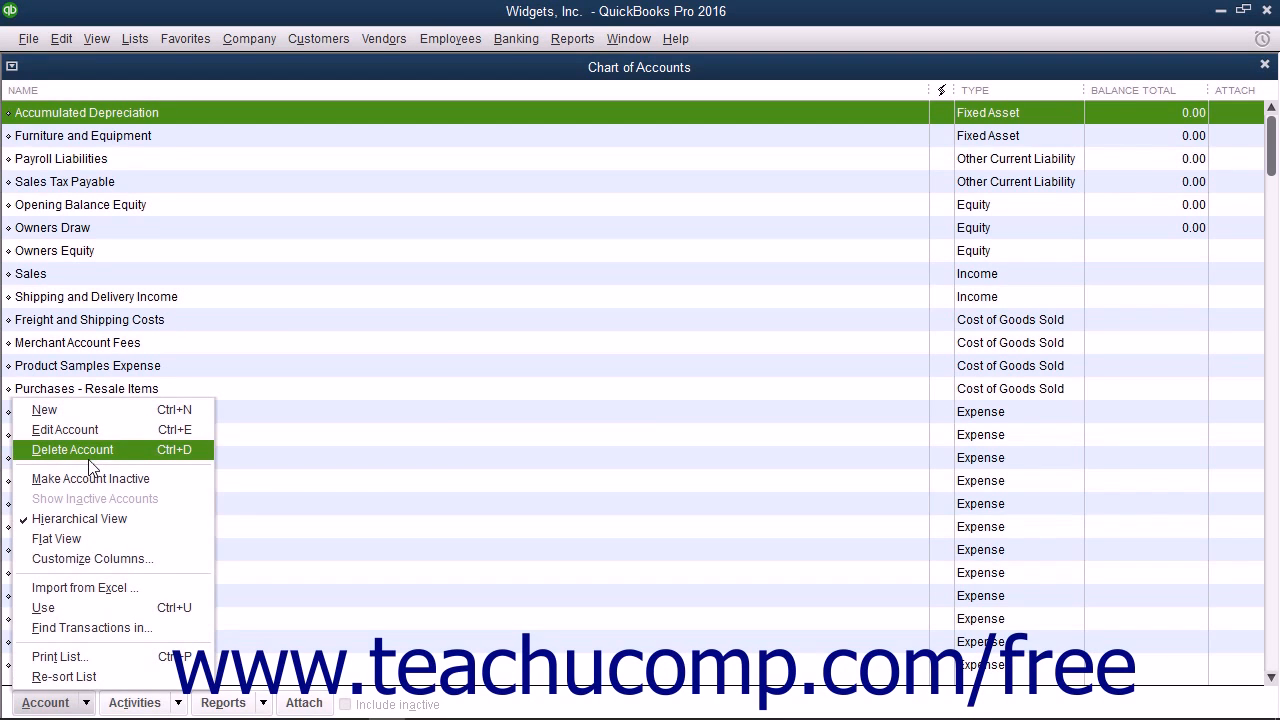
{"action": "left_click", "coordinate": [135, 38]}
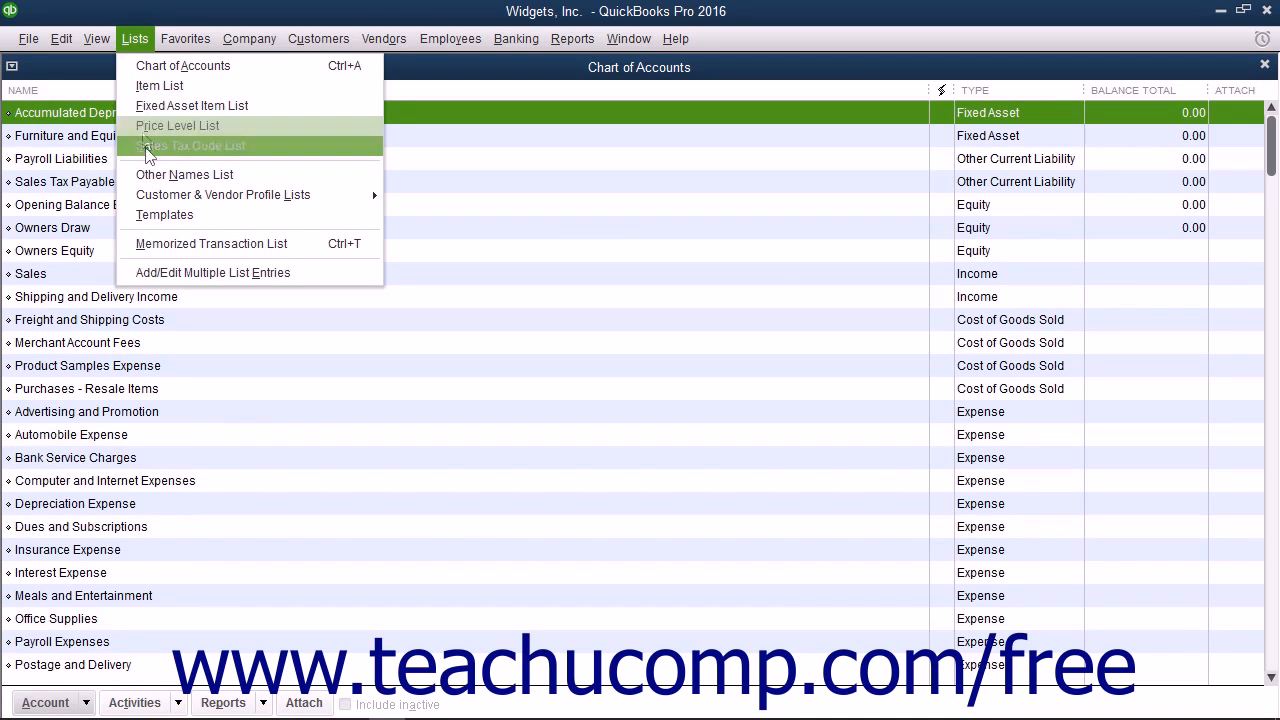
{"action": "left_click", "coordinate": [129, 39]}
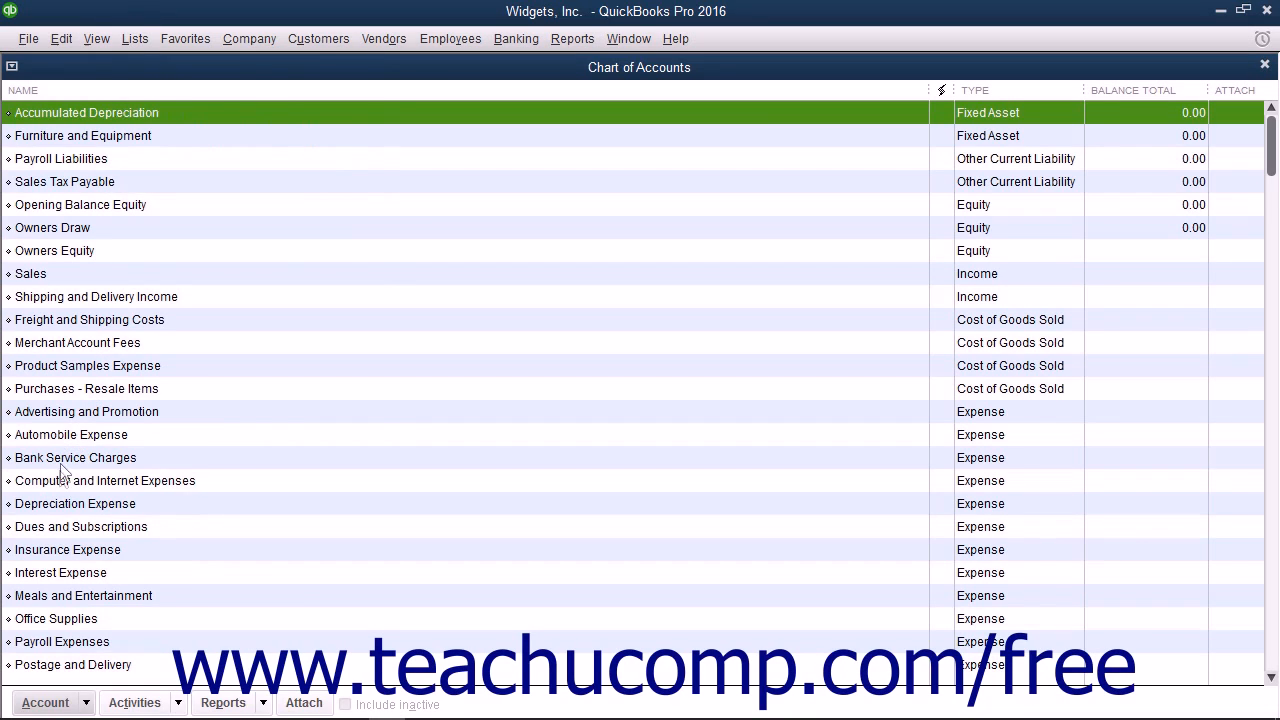
{"action": "left_click", "coordinate": [58, 703]}
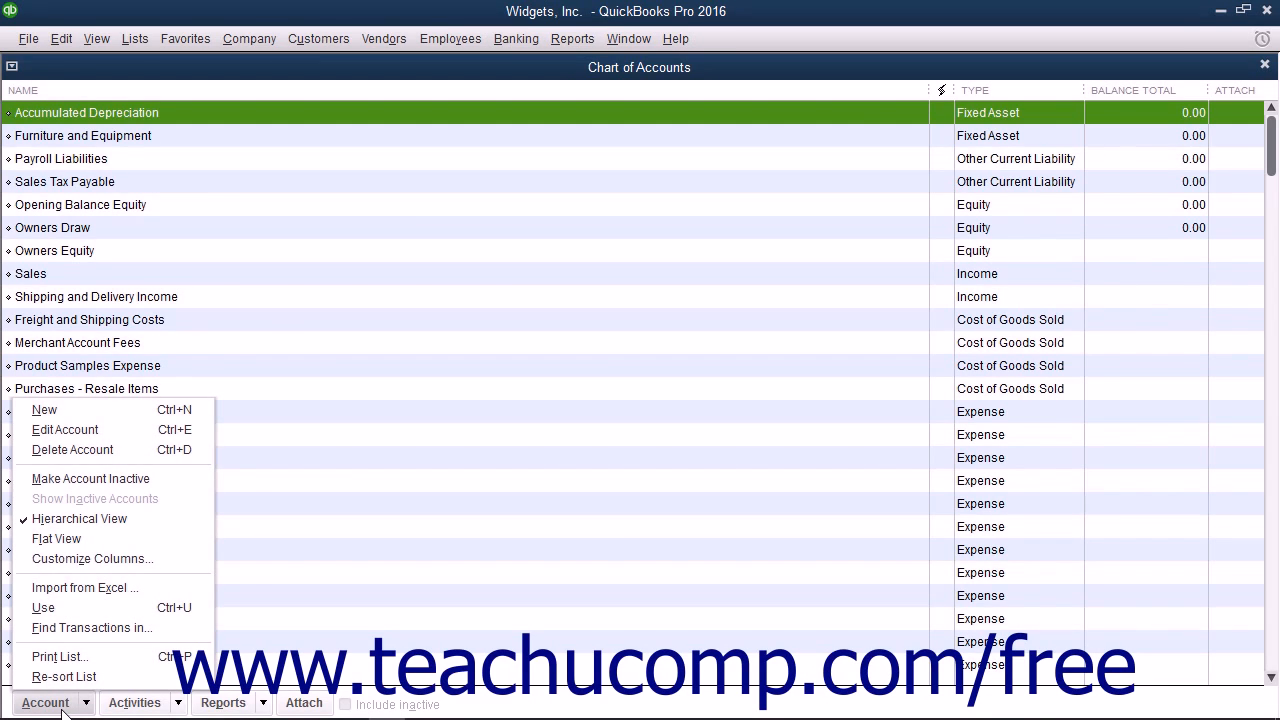
{"action": "left_click", "coordinate": [62, 706]}
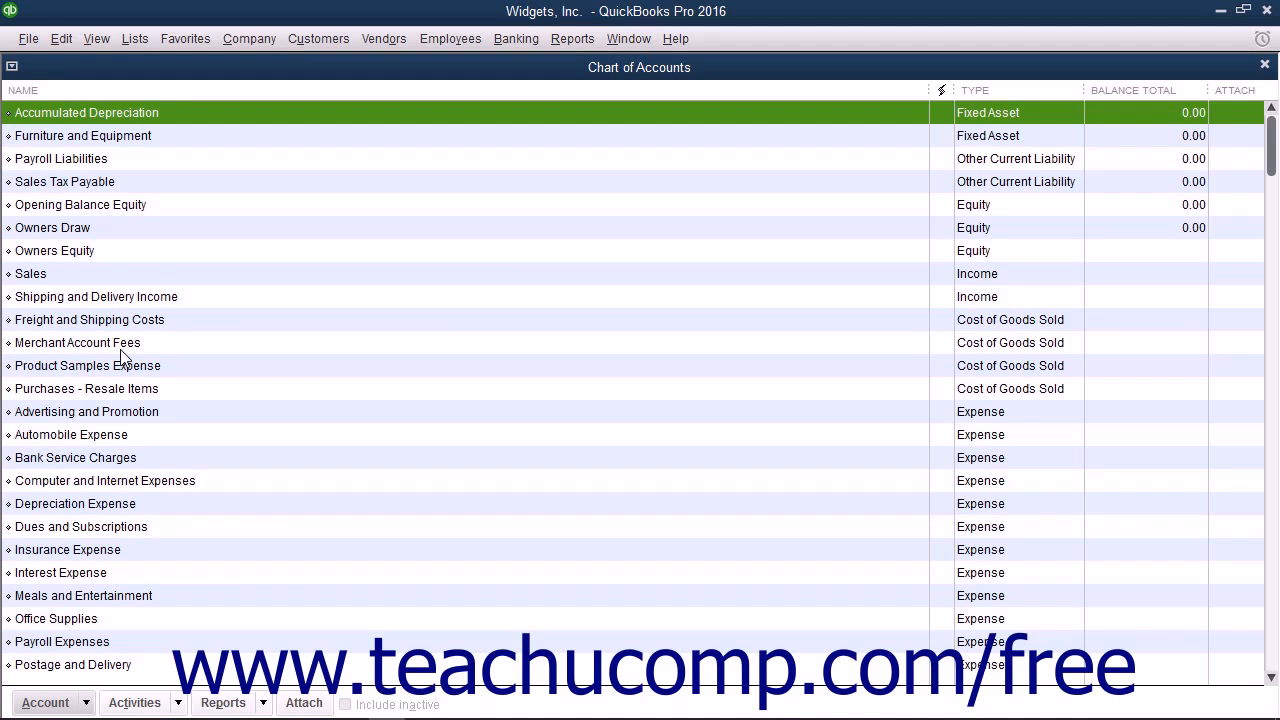
Start a new account in the chart of accounts with Bank as the account type.
{"action": "left_click", "coordinate": [74, 704]}
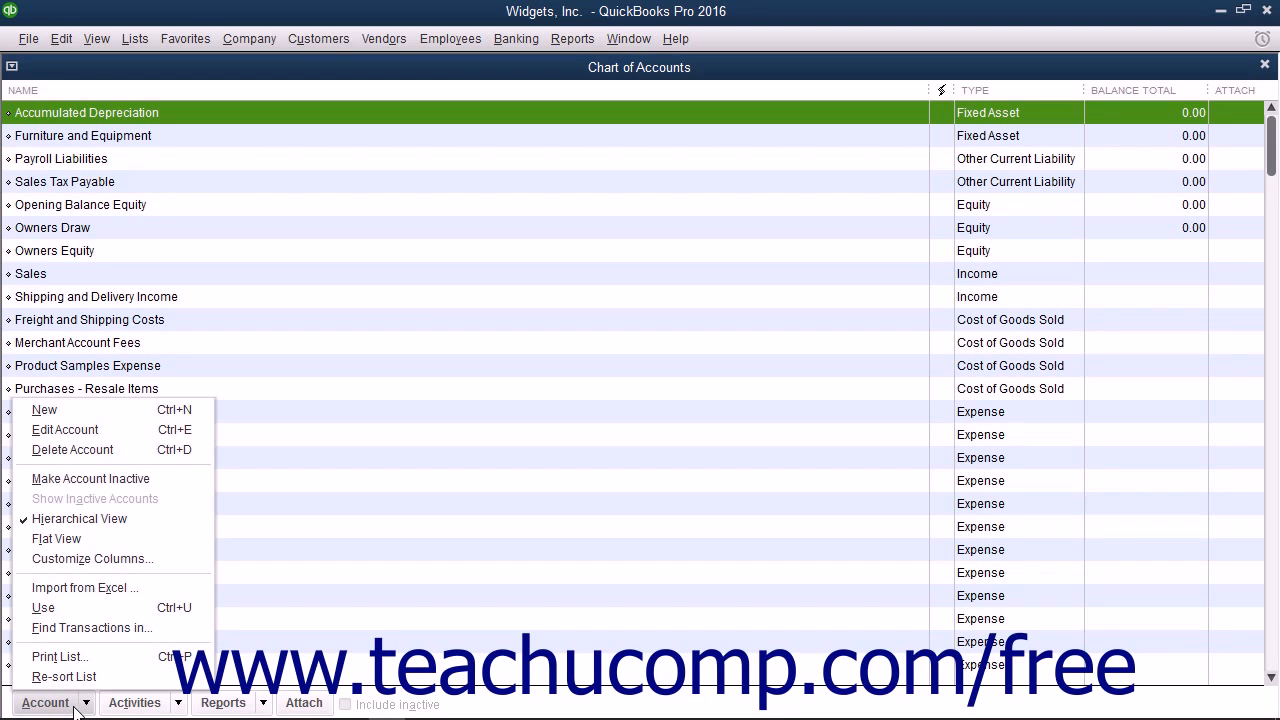
{"action": "left_click", "coordinate": [120, 412]}
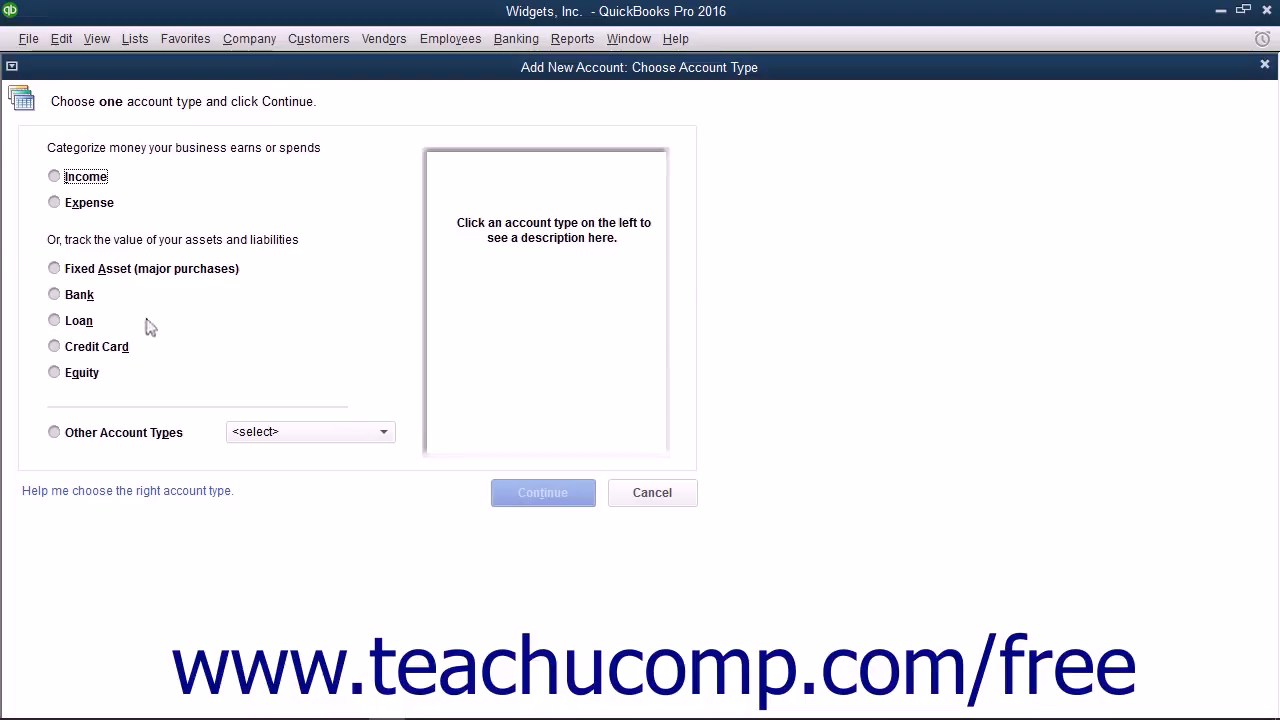
{"action": "left_click", "coordinate": [72, 298]}
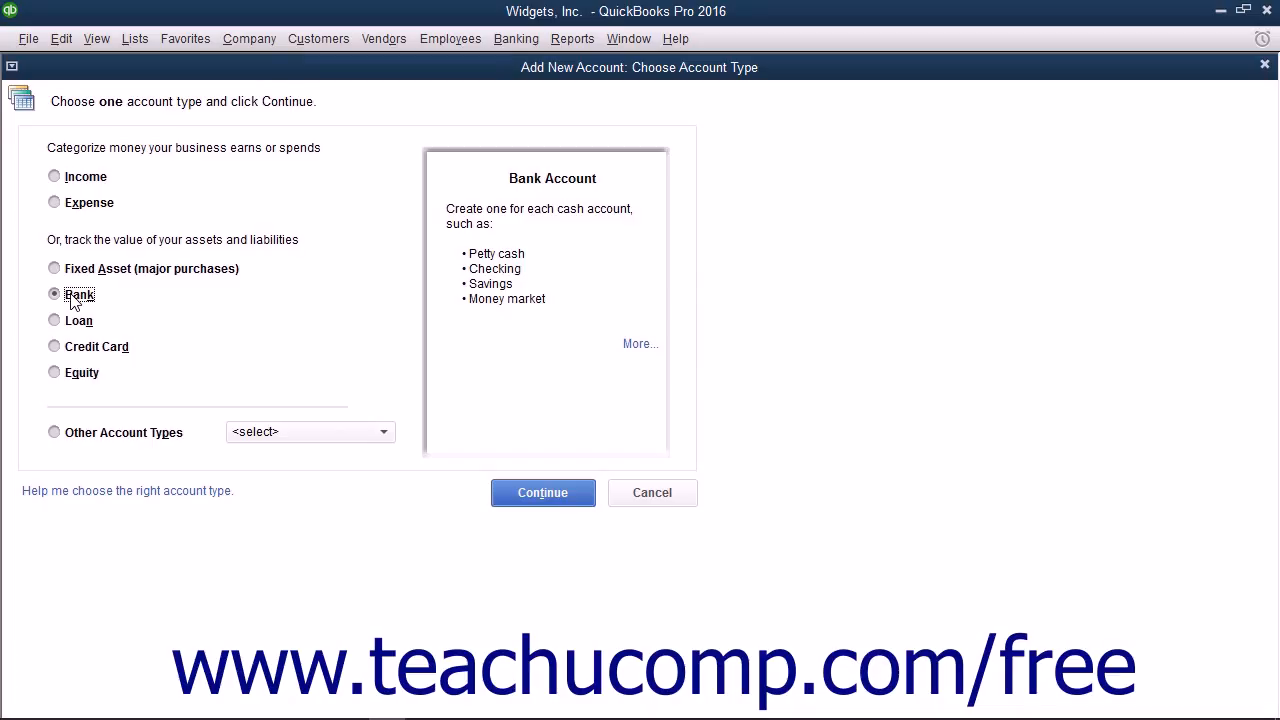
{"action": "left_click", "coordinate": [519, 491]}
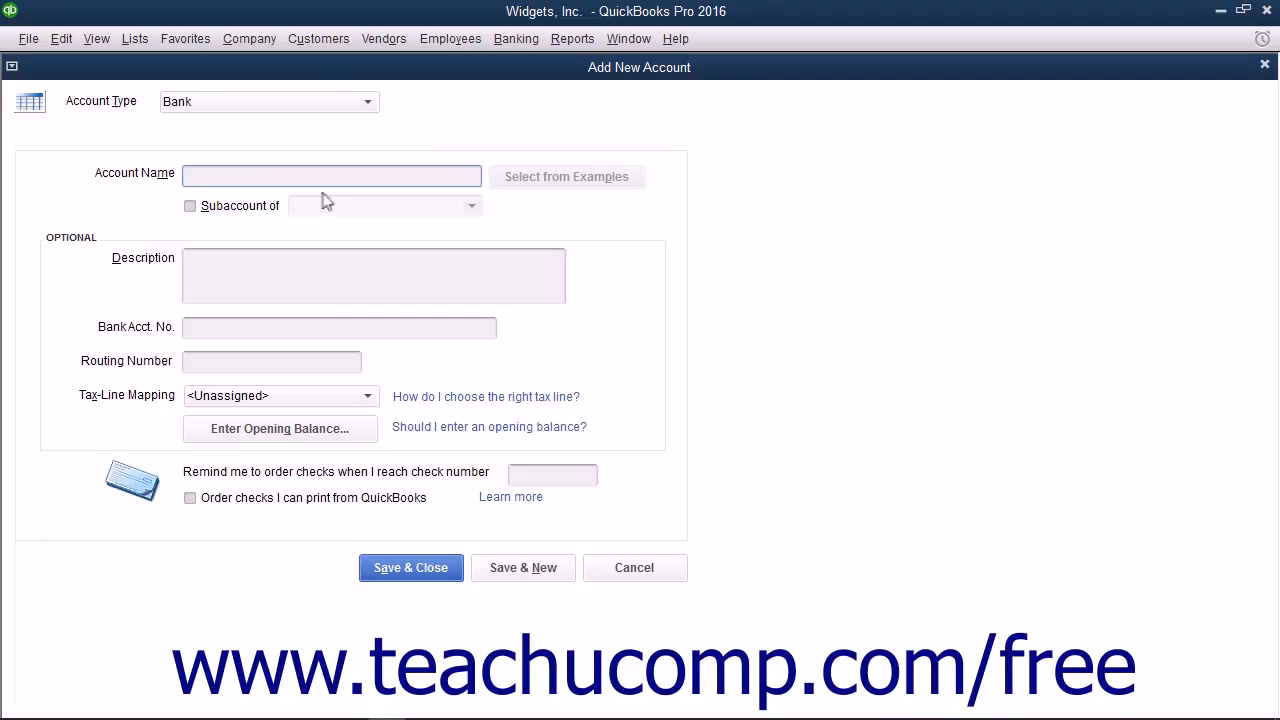
Name the new bank account Savings and save it, continuing with another blank account.
{"action": "left_click", "coordinate": [367, 102]}
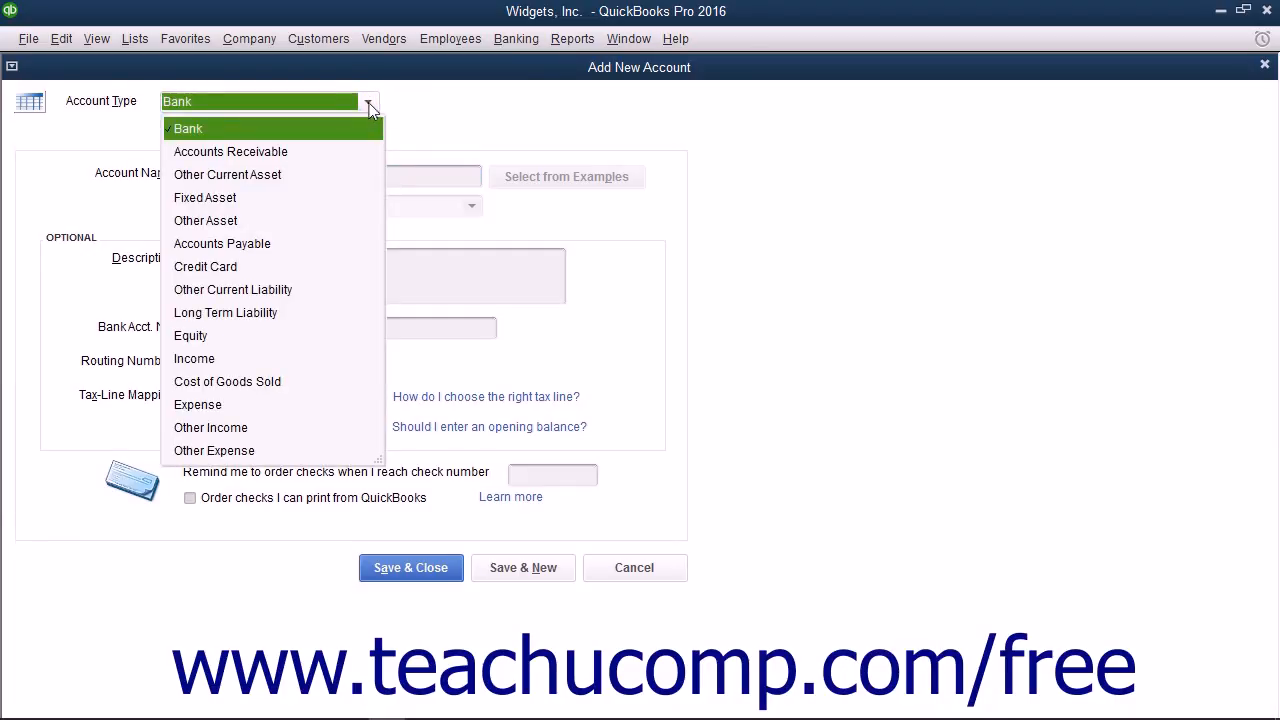
{"action": "left_click", "coordinate": [437, 115]}
{"action": "left_click", "coordinate": [260, 176]}
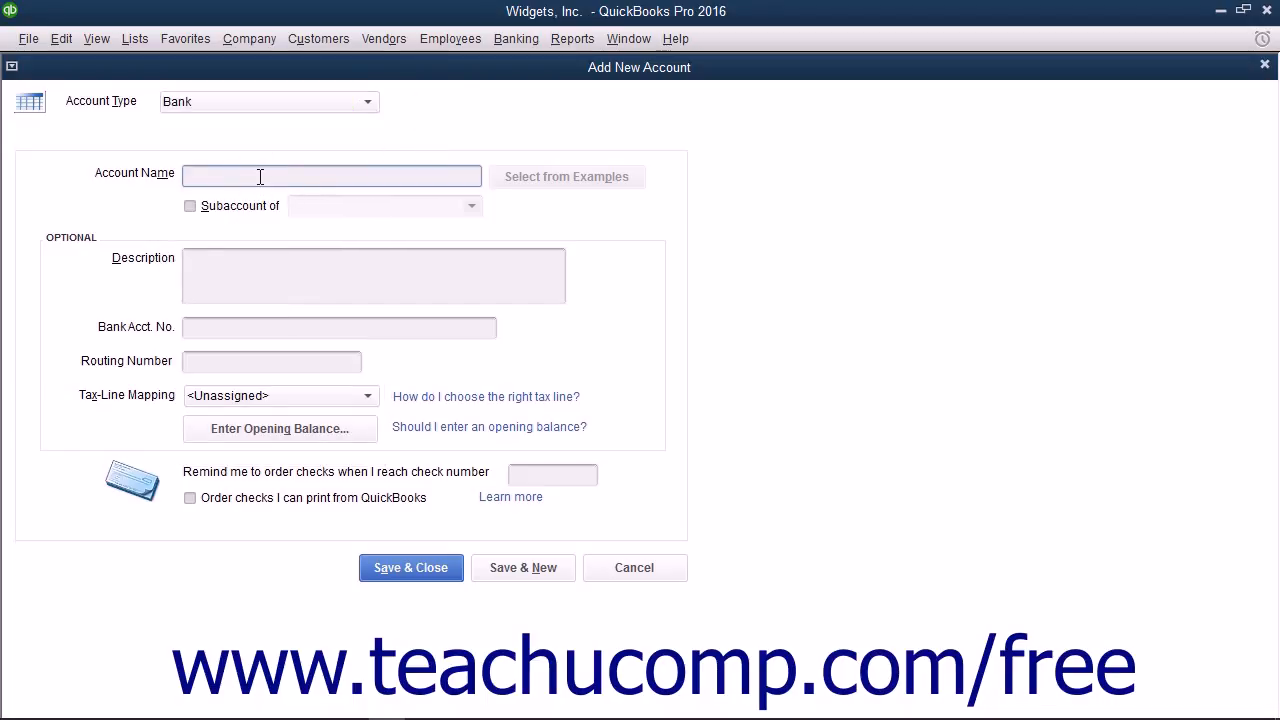
{"action": "type", "text": "Savings"}
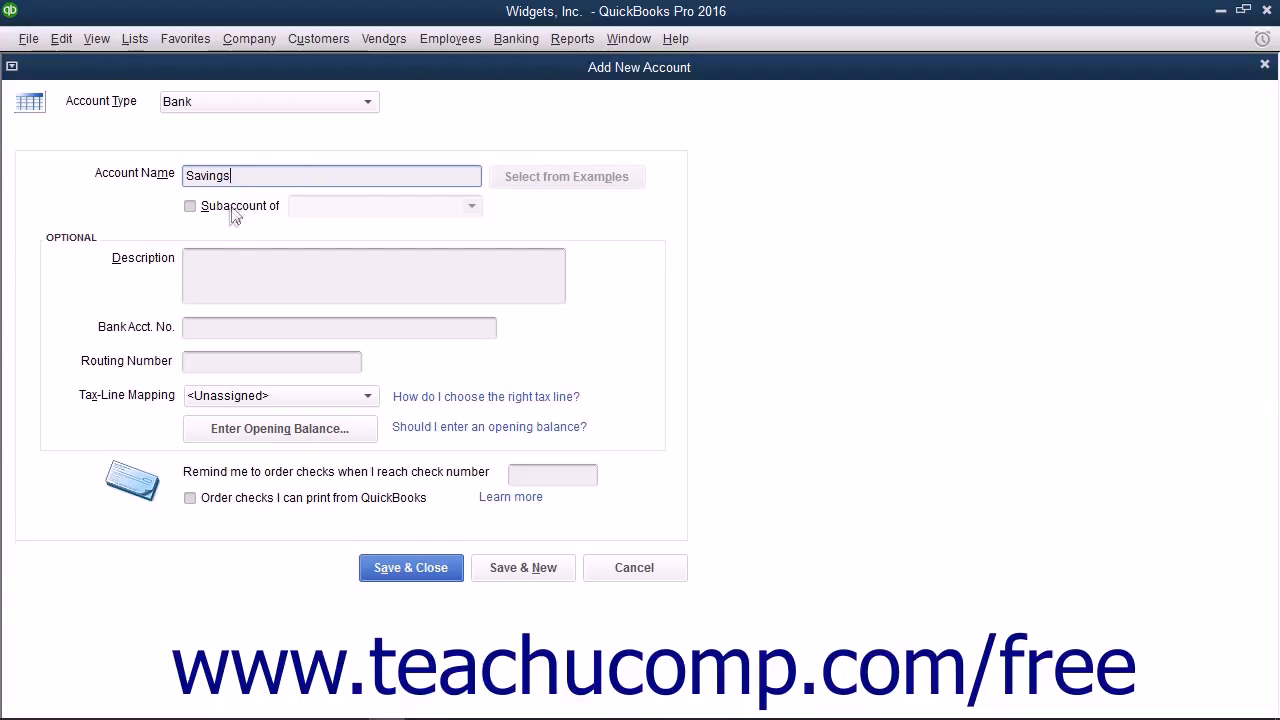
{"action": "left_click", "coordinate": [212, 265]}
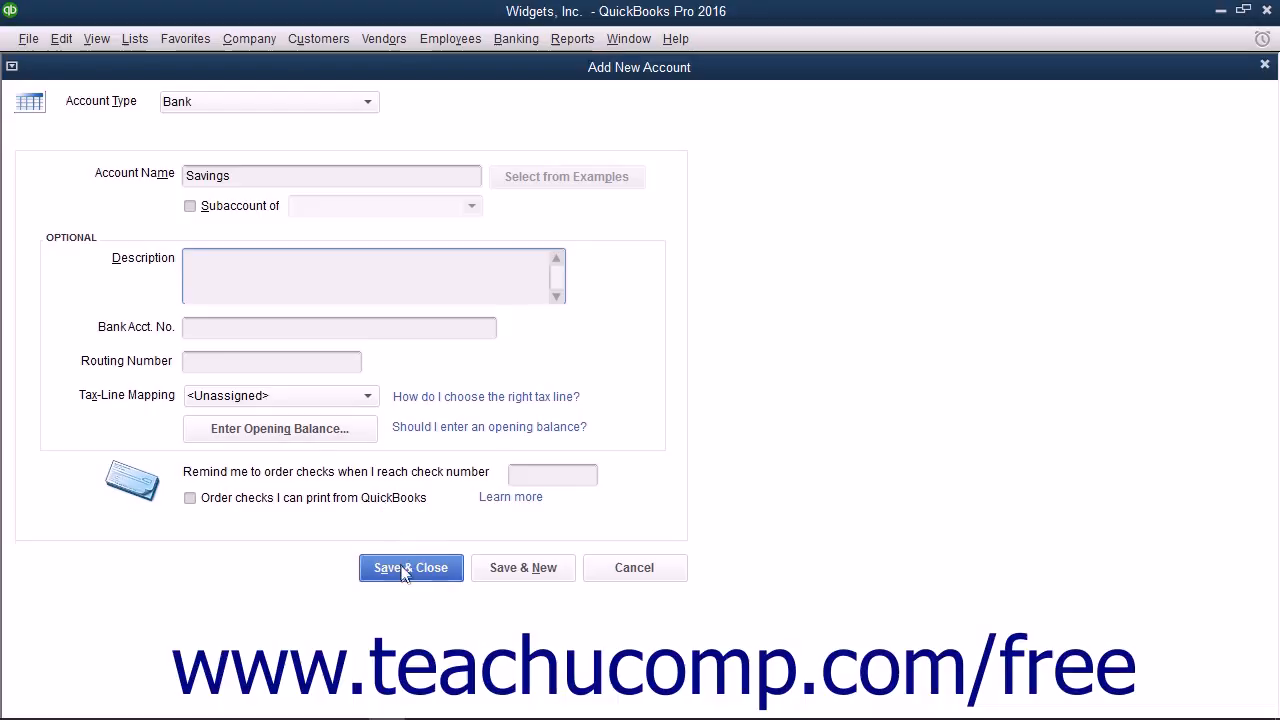
{"action": "left_click", "coordinate": [522, 570]}
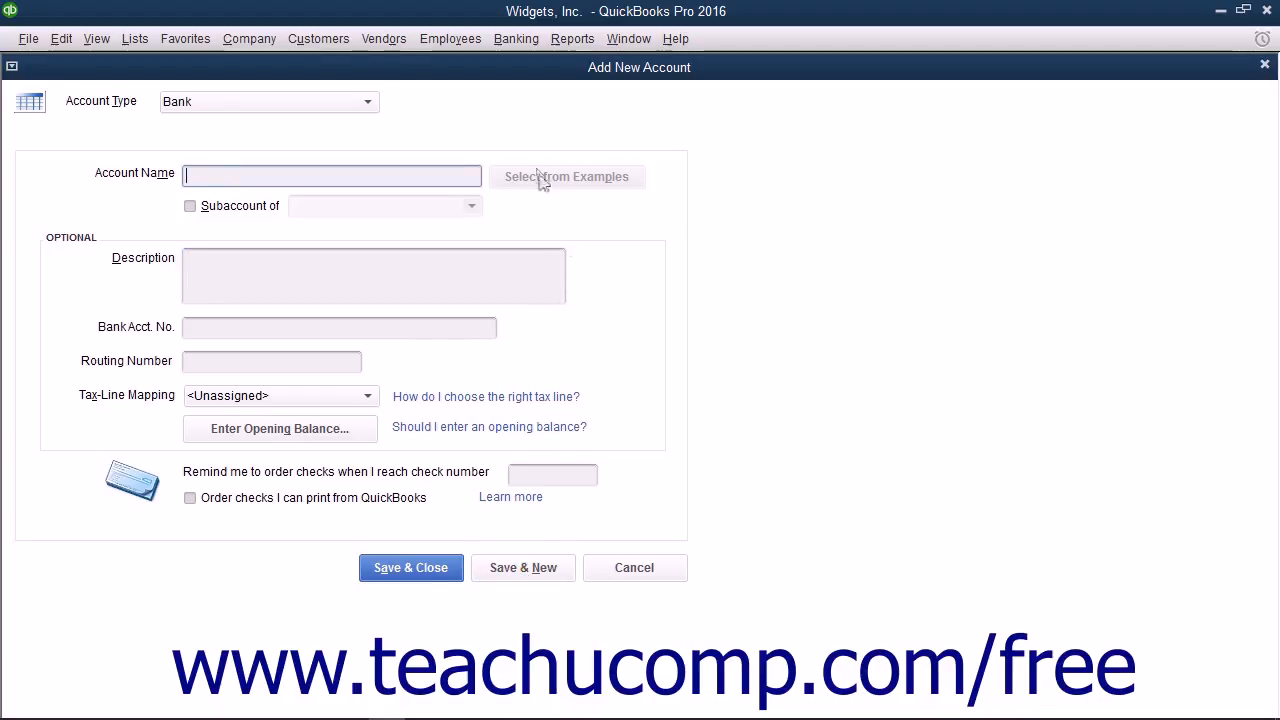
Choose Bank as the account type for the next account and name it Checking.
{"action": "left_click", "coordinate": [369, 102]}
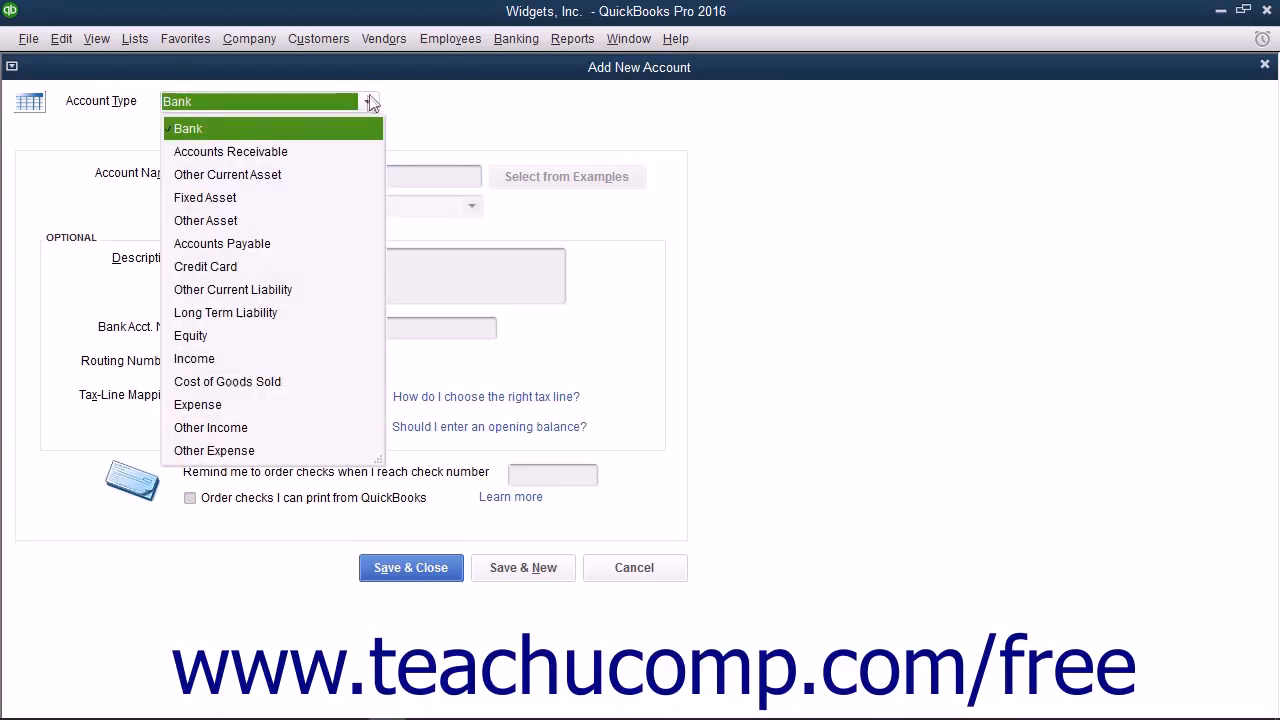
{"action": "left_click", "coordinate": [315, 129]}
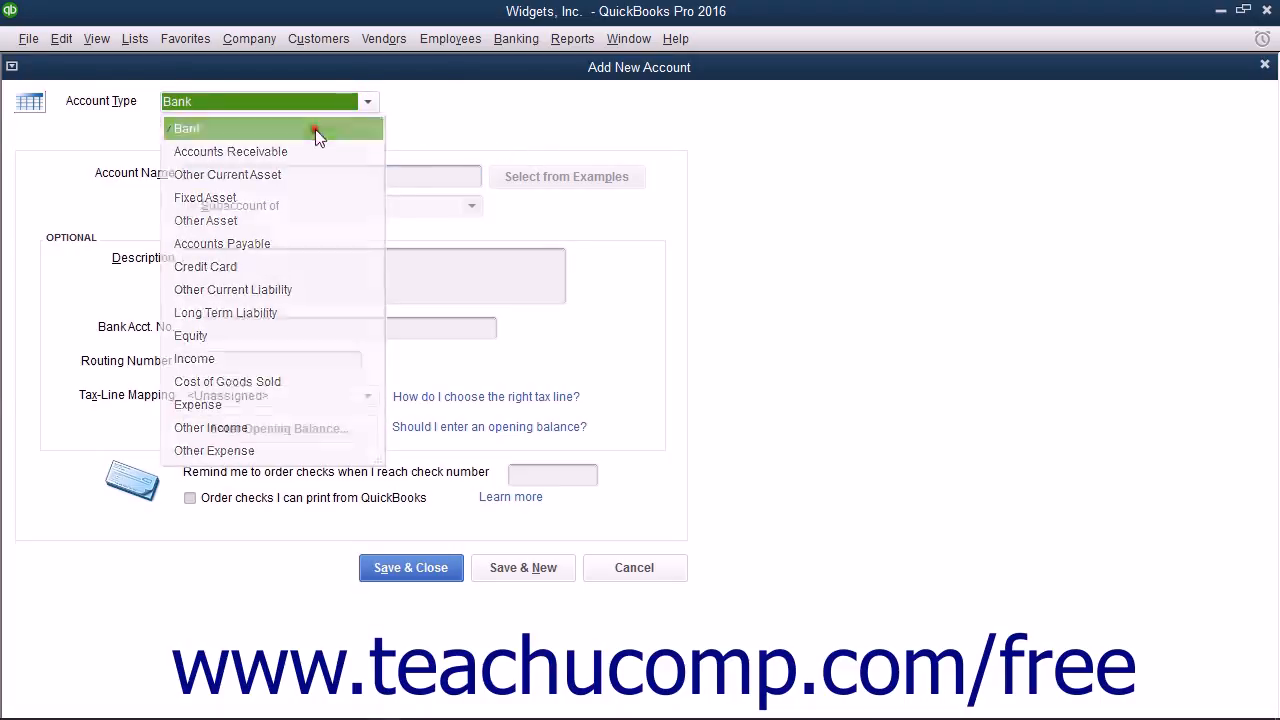
{"action": "key", "text": "Tab"}
{"action": "type", "text": "Checking"}
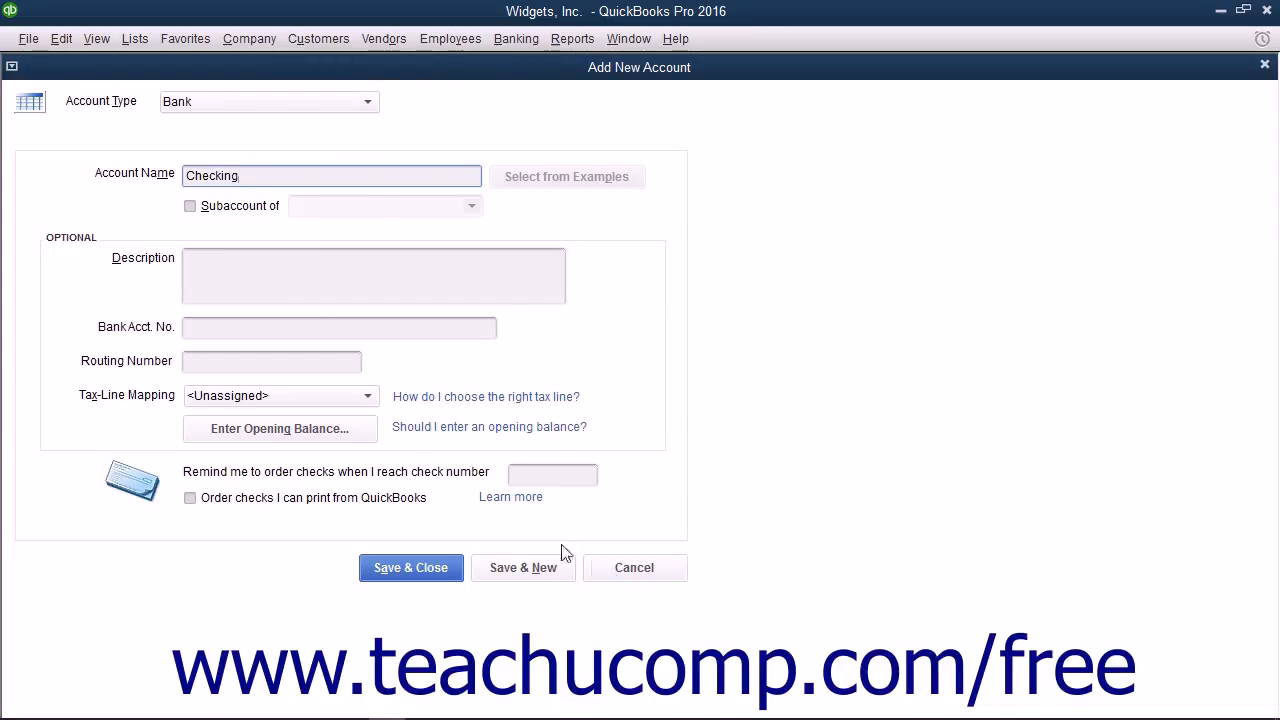
Enter an opening balance of 10,000.00 with statement ending date 12/31/2014 for Checking, and save it, continuing with another blank account.
{"action": "left_click", "coordinate": [350, 444]}
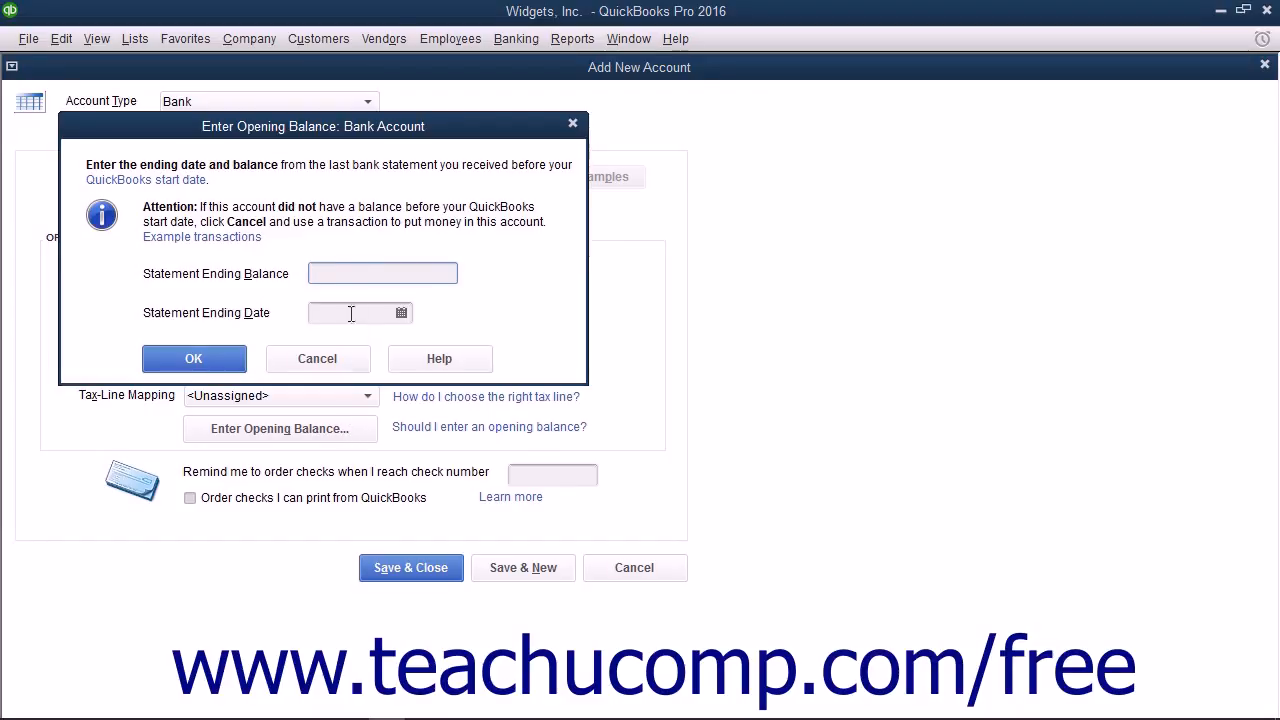
{"action": "left_click", "coordinate": [322, 268]}
{"action": "type", "text": "10000"}
{"action": "left_click", "coordinate": [346, 313]}
{"action": "type", "text": "12/31/2014"}
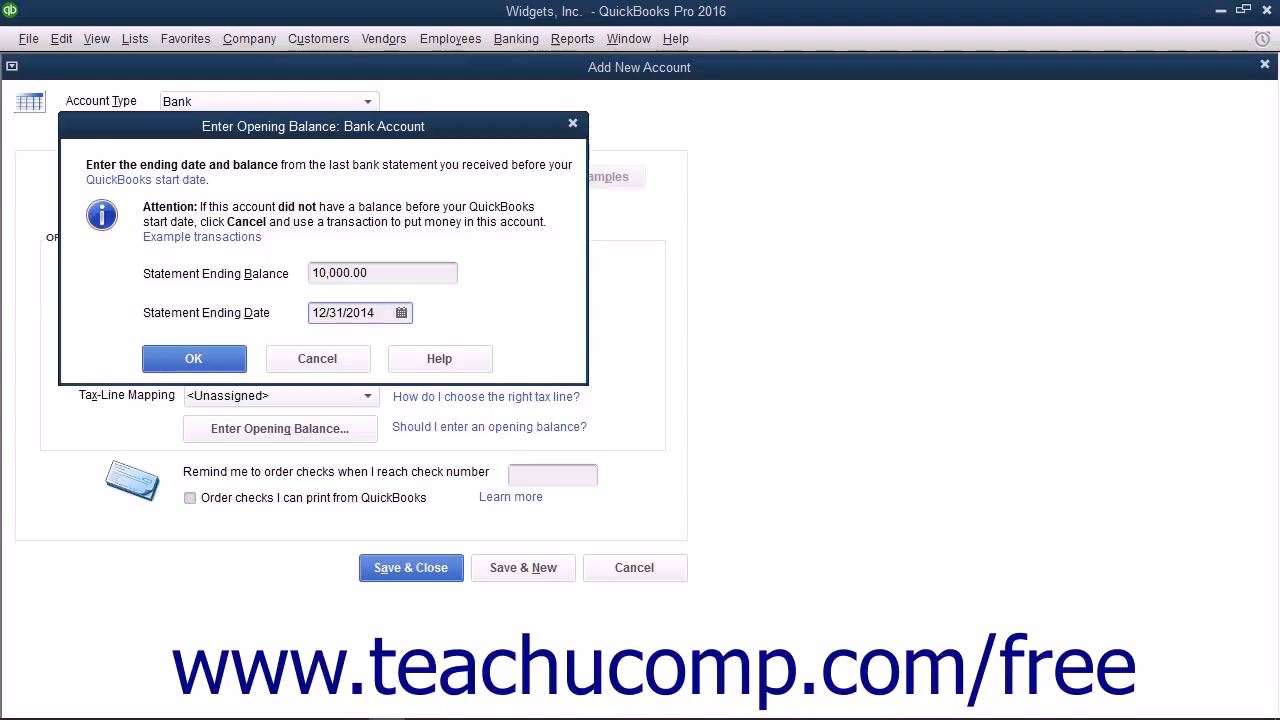
{"action": "left_click", "coordinate": [211, 366]}
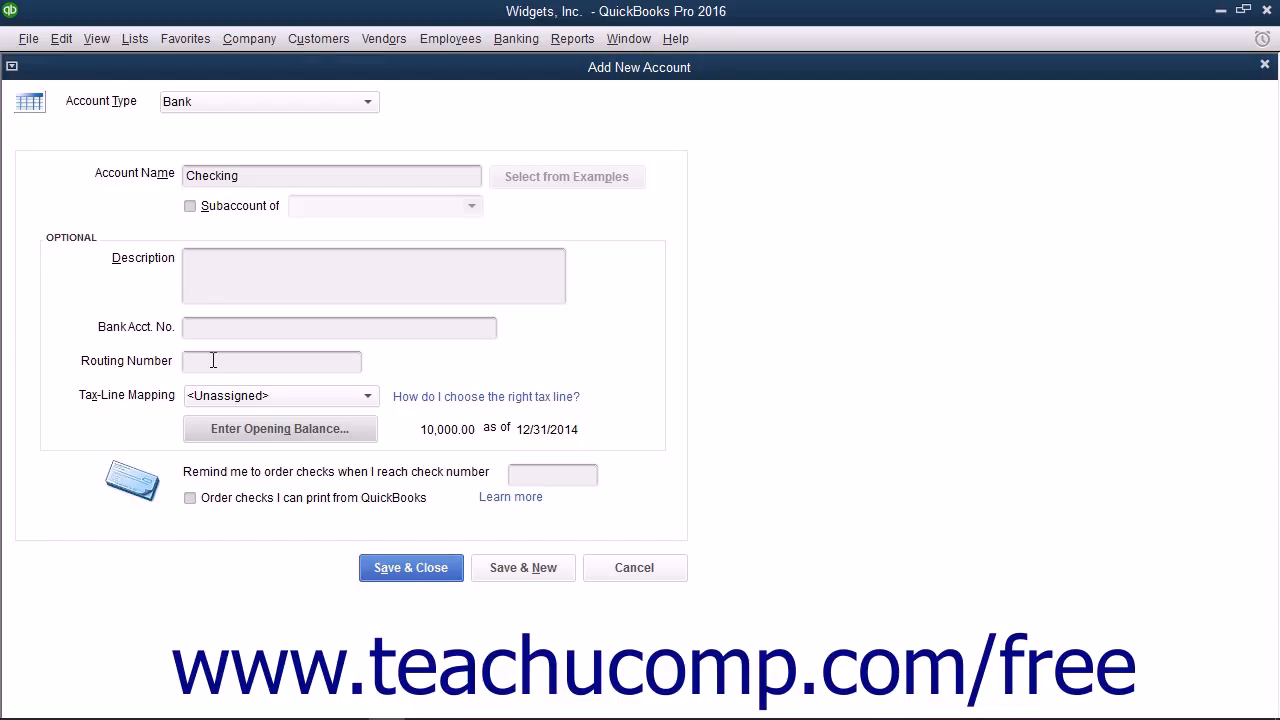
{"action": "left_click", "coordinate": [513, 577]}
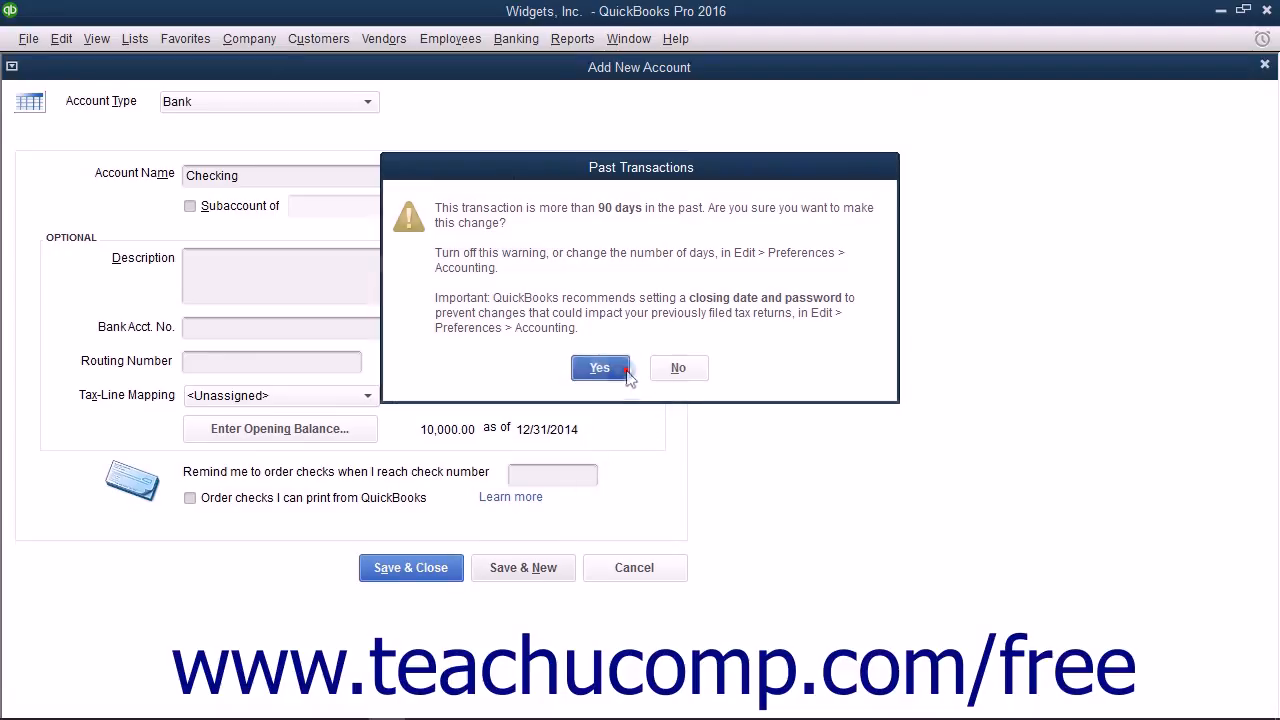
{"action": "left_click", "coordinate": [624, 370]}
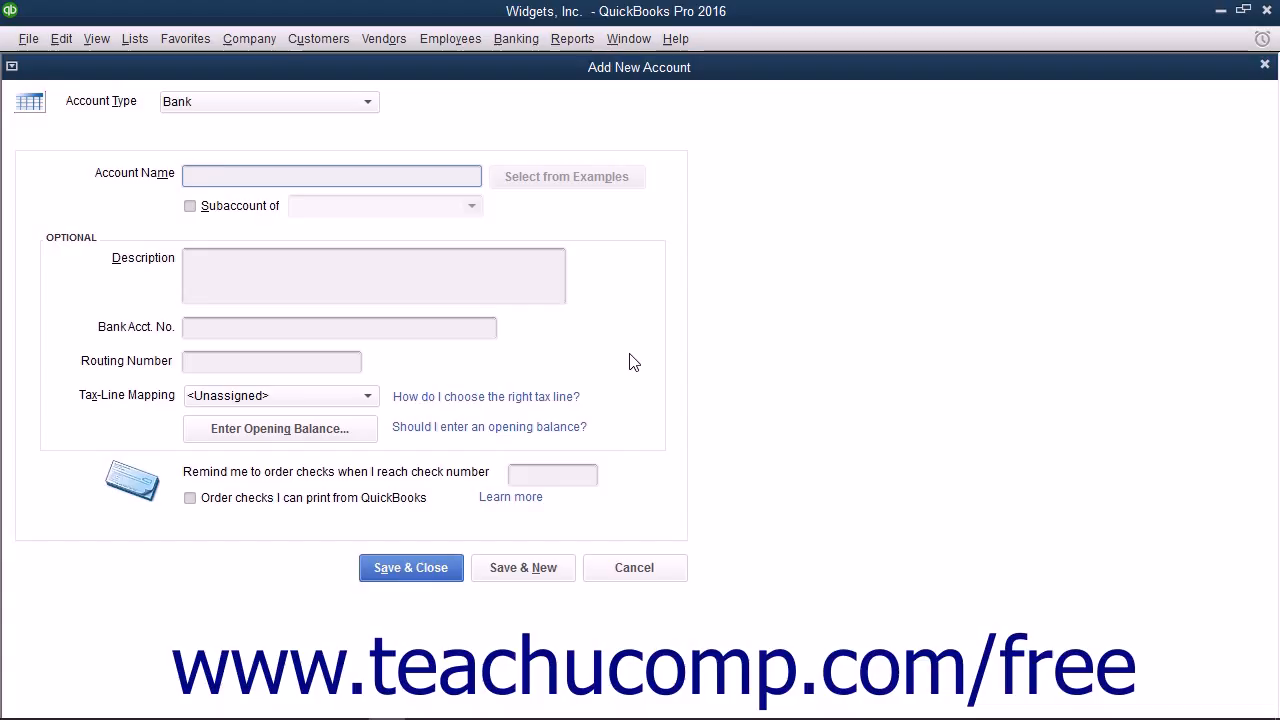
Set the next new account's type to Expense and name it Gas.
{"action": "left_click", "coordinate": [367, 101]}
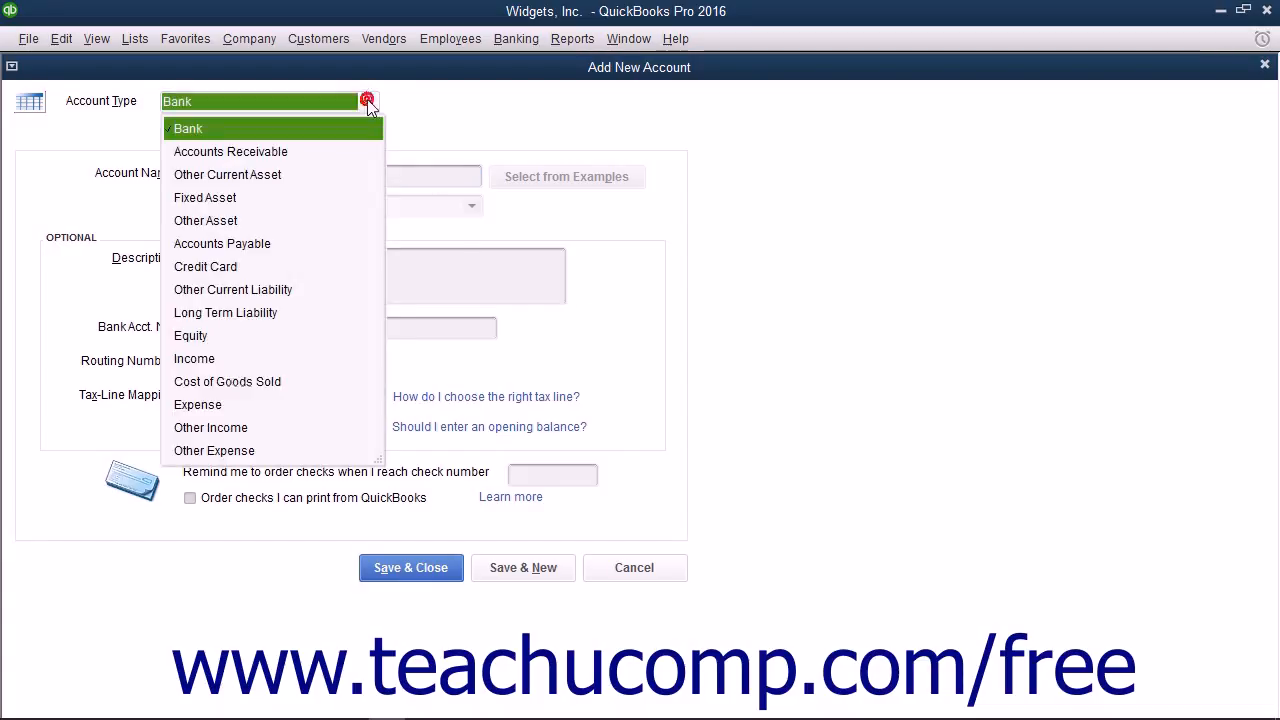
{"action": "left_click", "coordinate": [235, 401]}
{"action": "left_click", "coordinate": [280, 180]}
{"action": "type", "text": "Gas"}
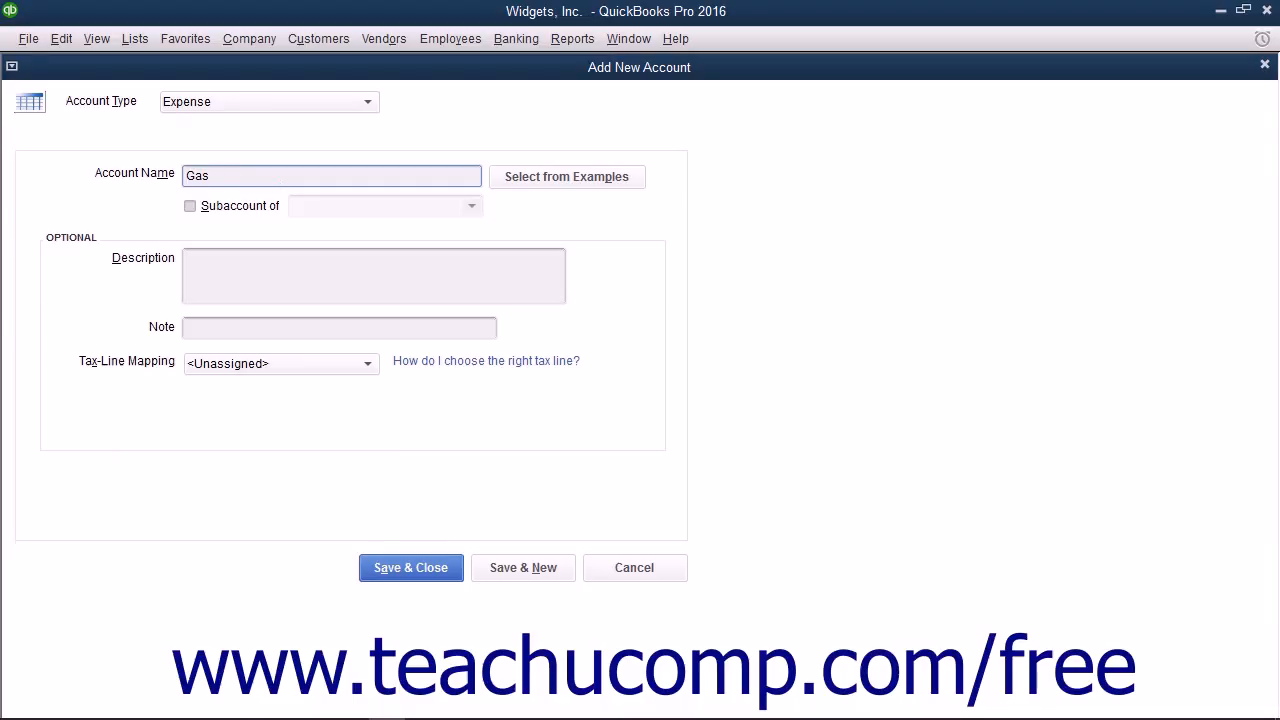
Make Gas a subaccount of Automobile Expense, then save it and return to the chart of accounts.
{"action": "left_click", "coordinate": [197, 208]}
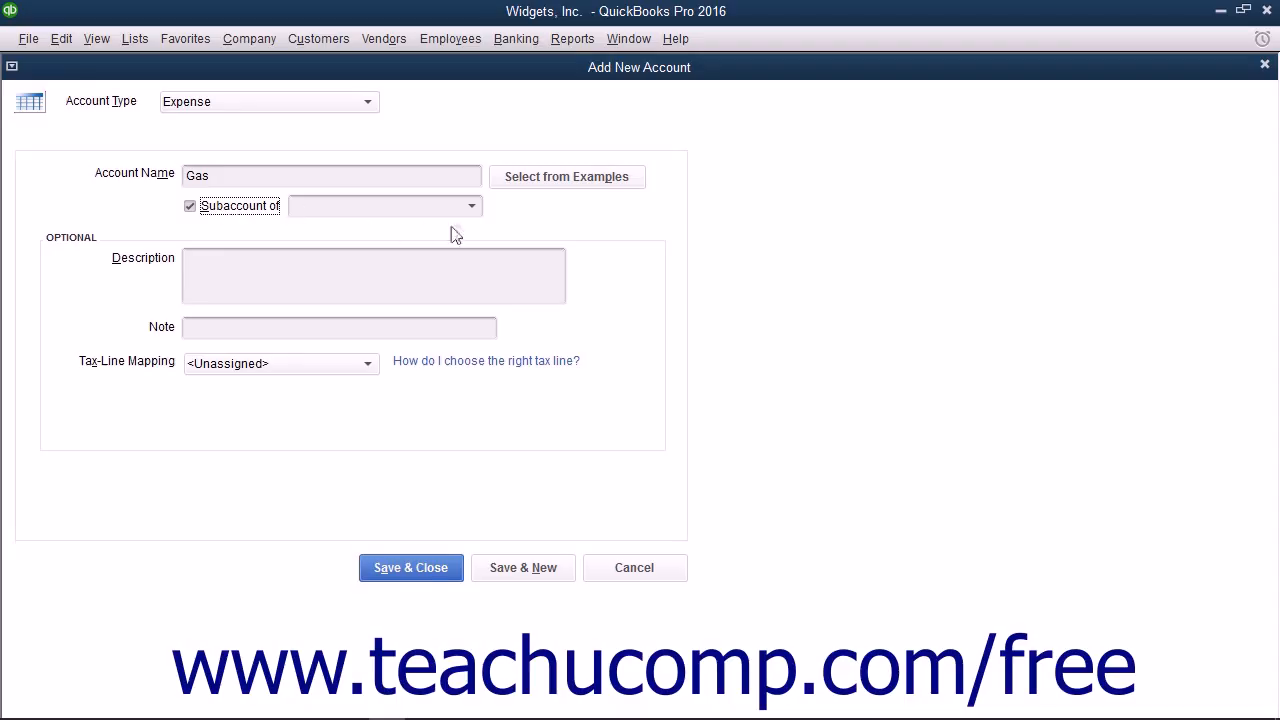
{"action": "left_click", "coordinate": [481, 208]}
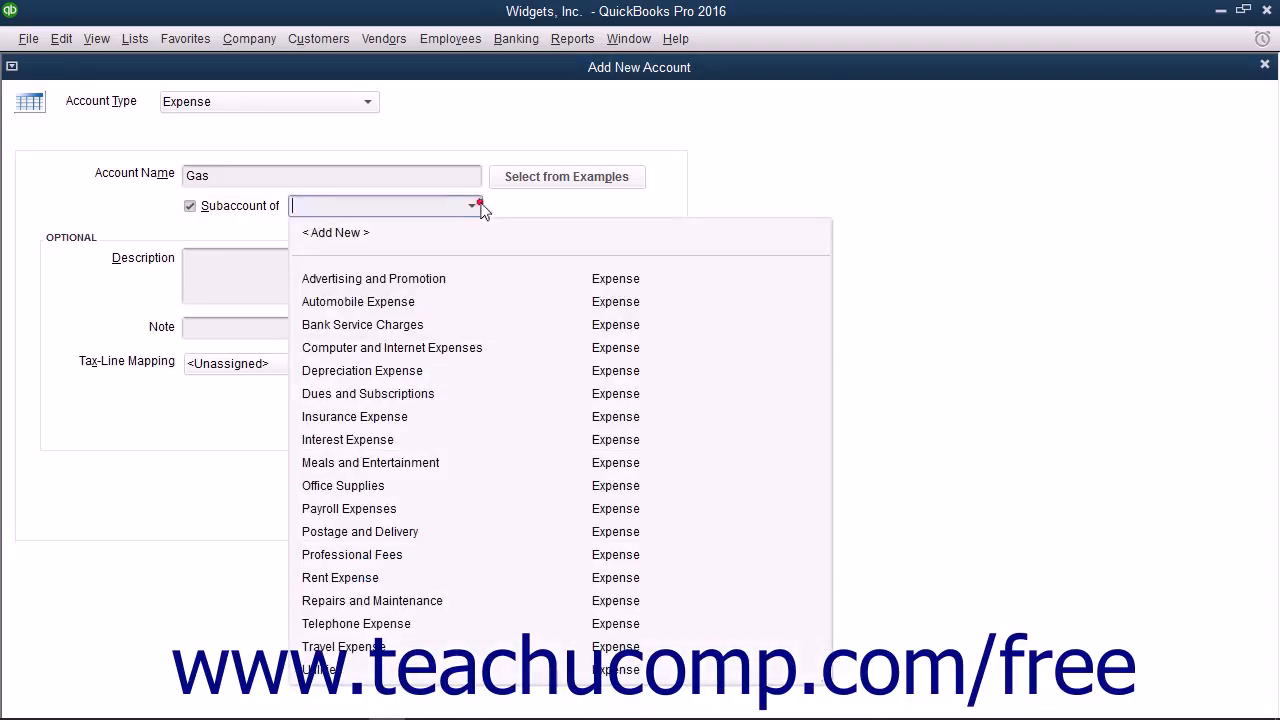
{"action": "left_click", "coordinate": [409, 306]}
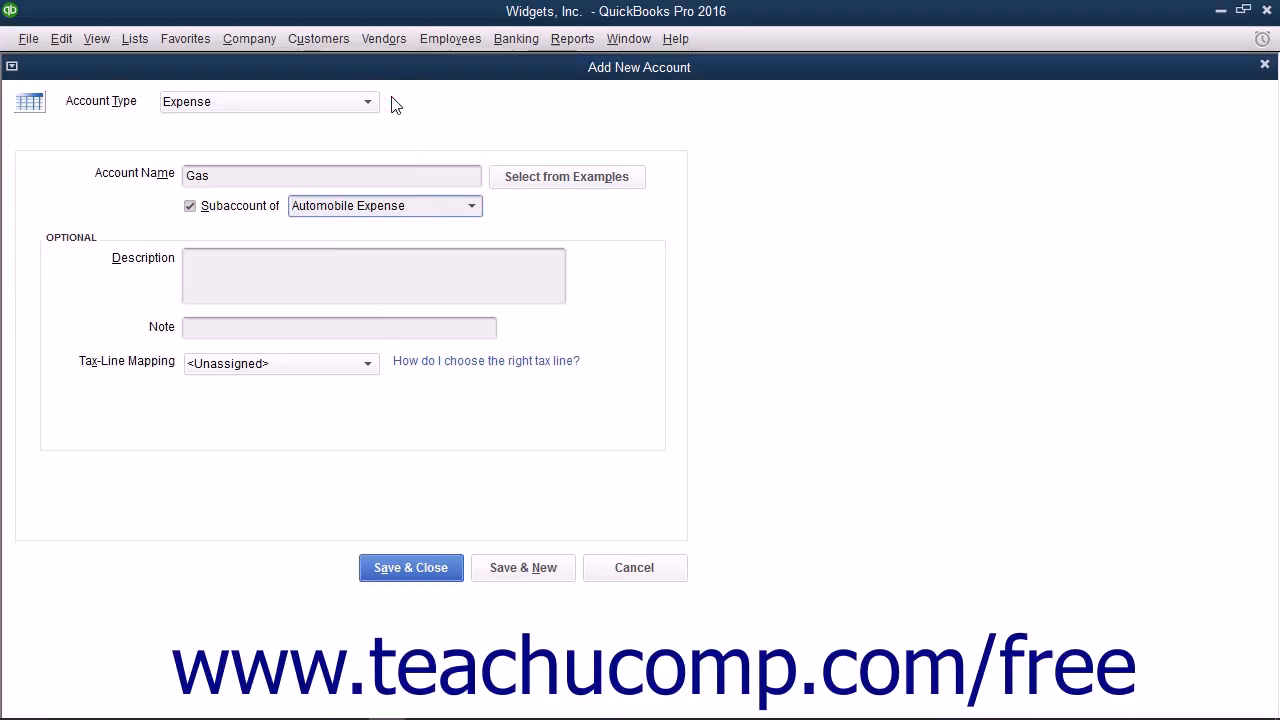
{"action": "left_click", "coordinate": [440, 569]}
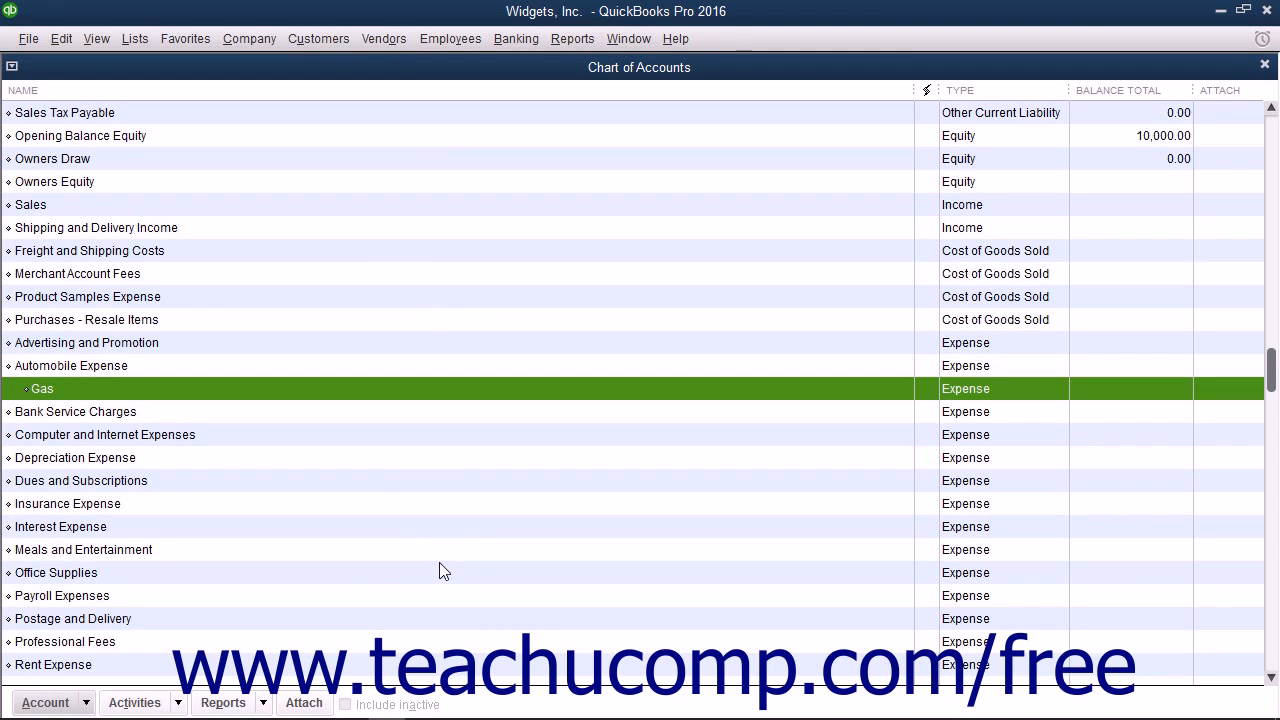
Rename the Gas subaccount under Automobile Expense to Fuel and save the change.
{"action": "left_click", "coordinate": [214, 400]}
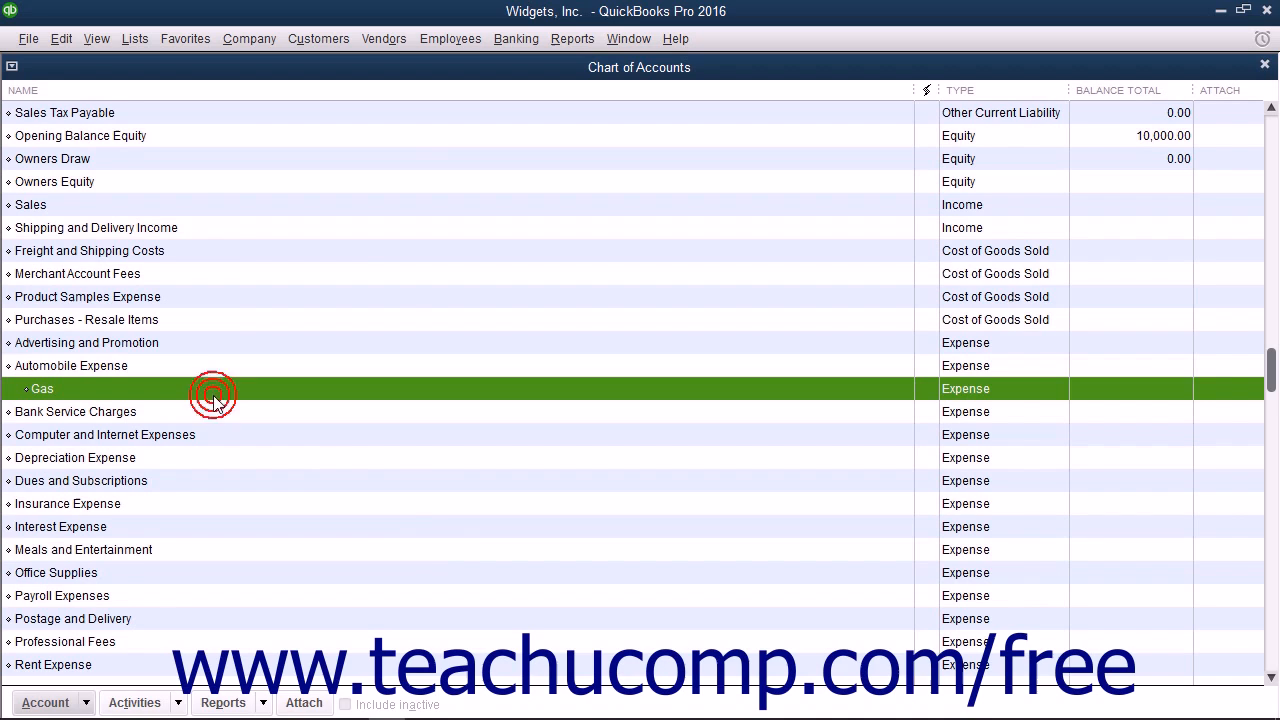
{"action": "left_click", "coordinate": [84, 704]}
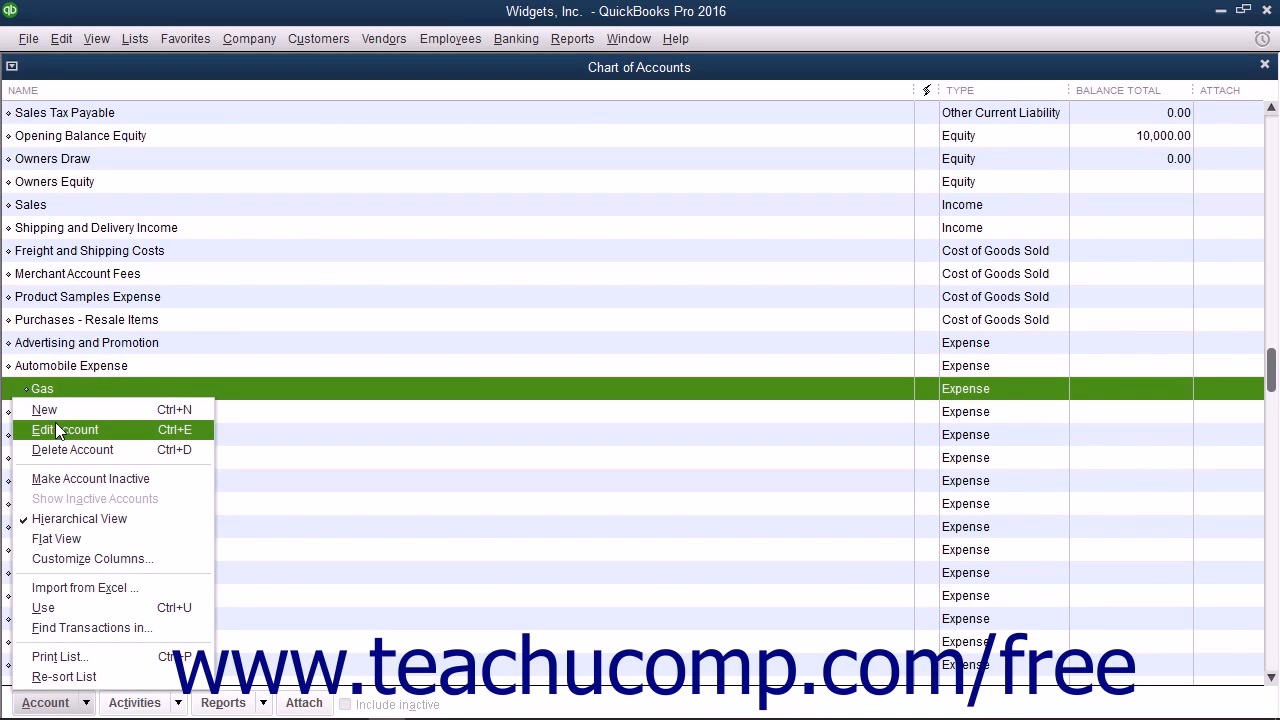
{"action": "right_click", "coordinate": [299, 389]}
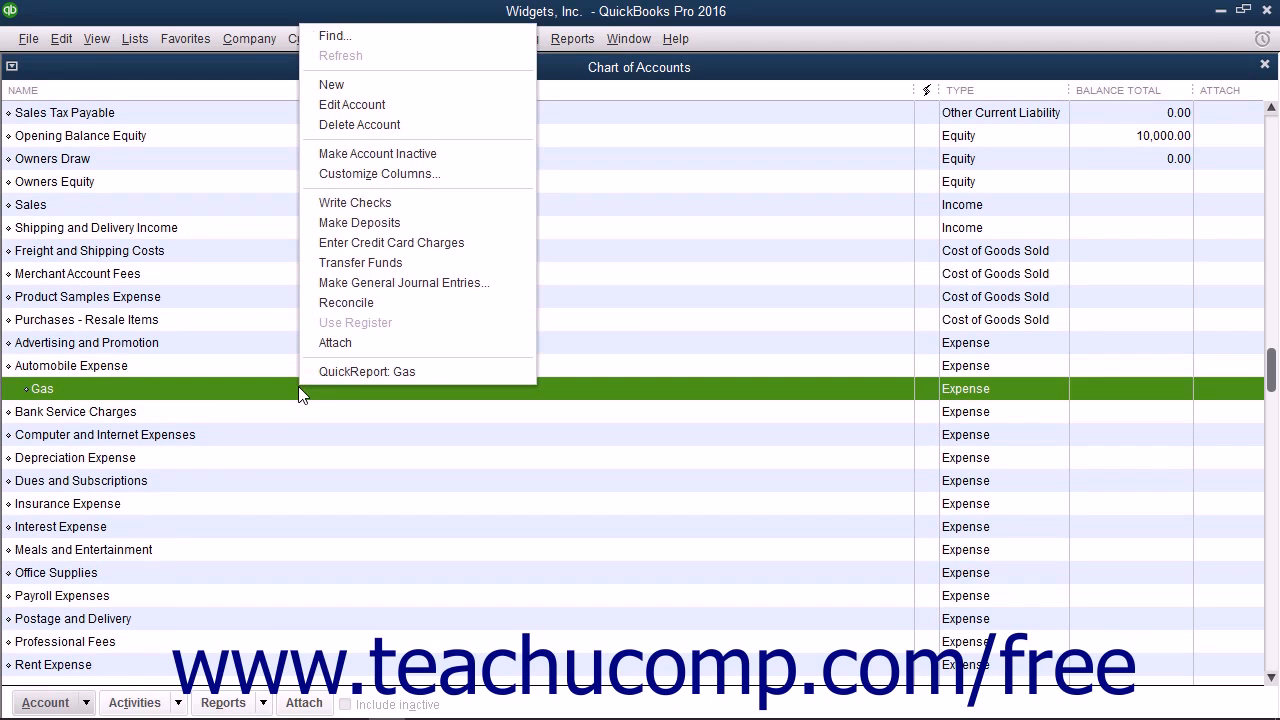
{"action": "left_click", "coordinate": [356, 106]}
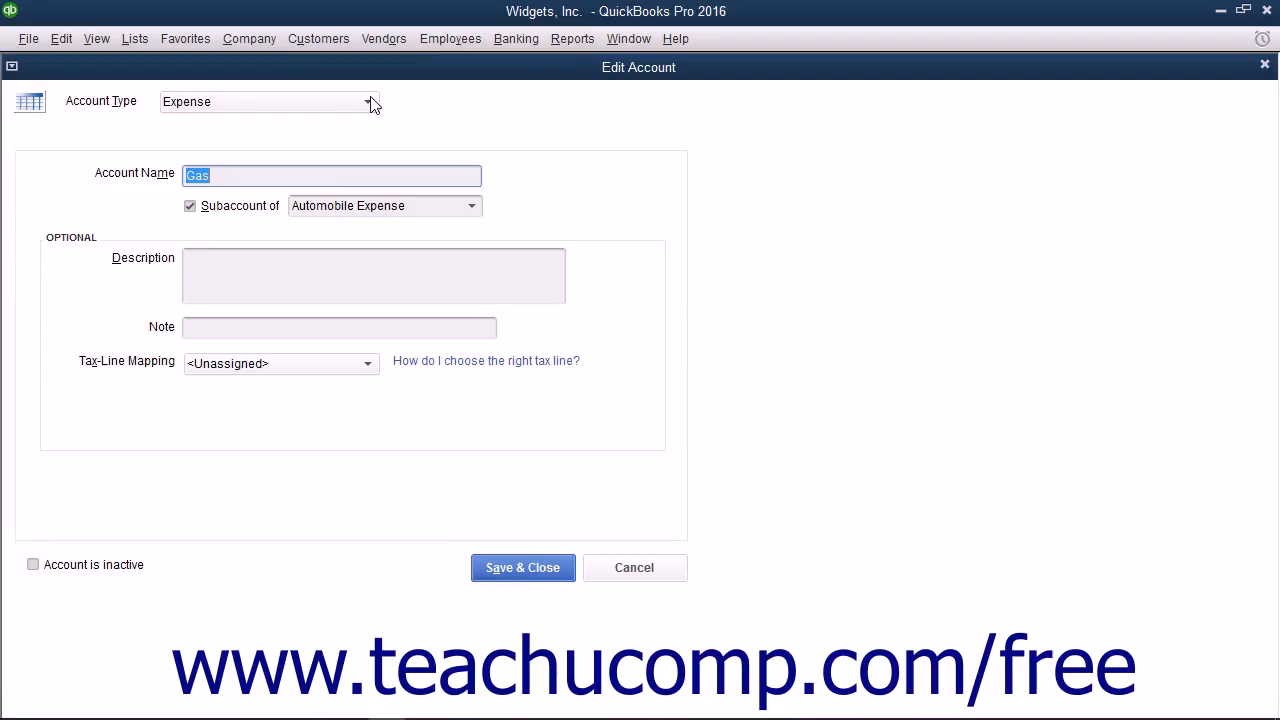
{"action": "type", "text": "Fuel"}
{"action": "left_click", "coordinate": [560, 574]}
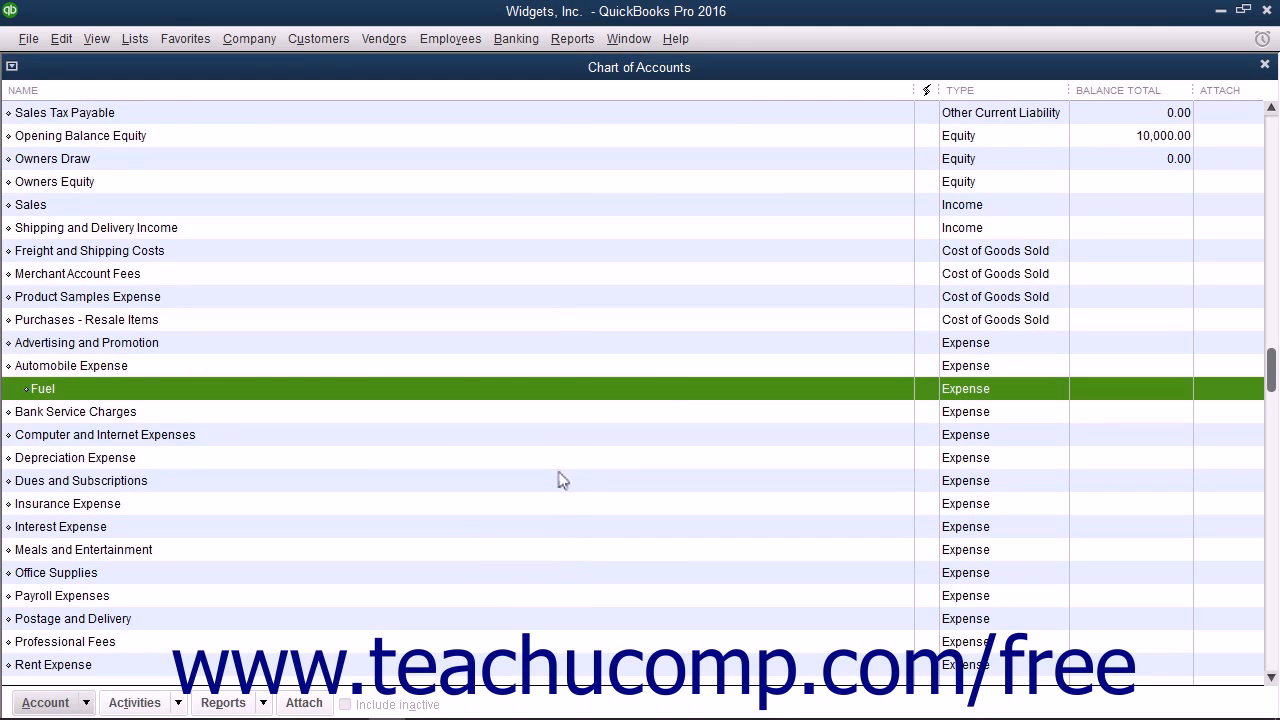
Delete the Ask My Accountant account from the chart of accounts.
{"action": "scroll", "coordinate": [140, 622], "scroll_direction": "down", "scroll_amount": 2}
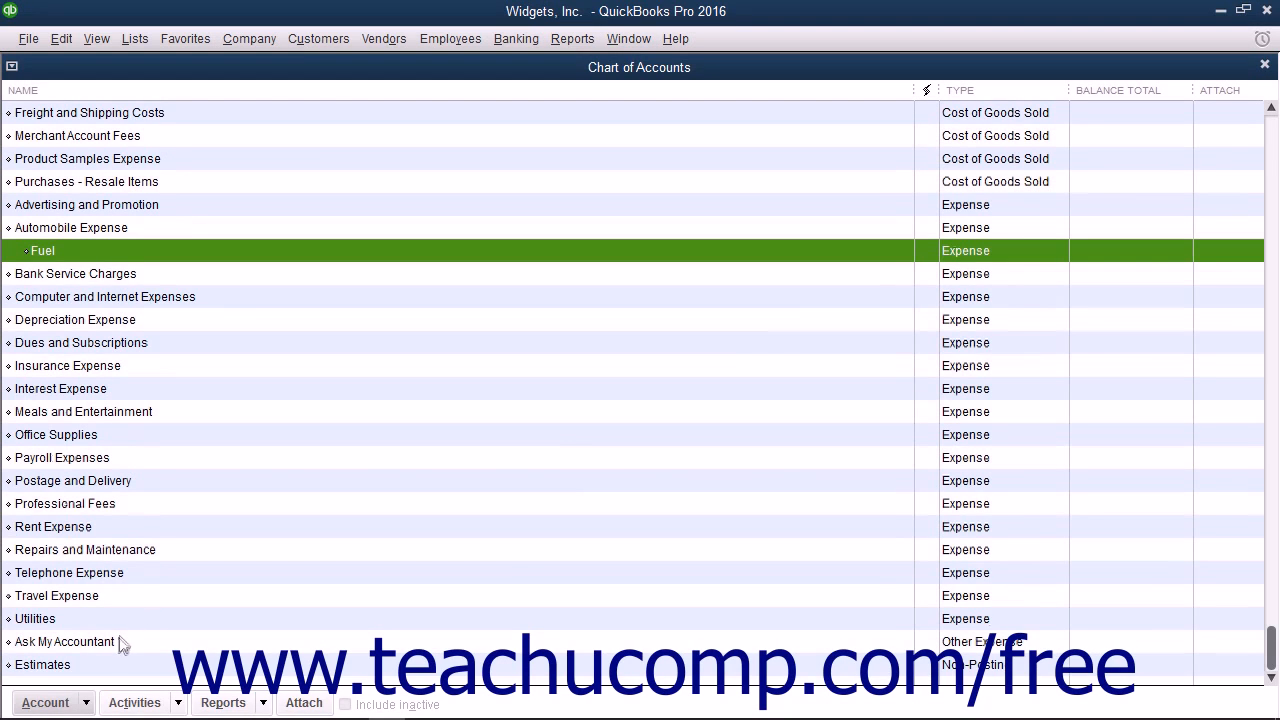
{"action": "left_click", "coordinate": [118, 645]}
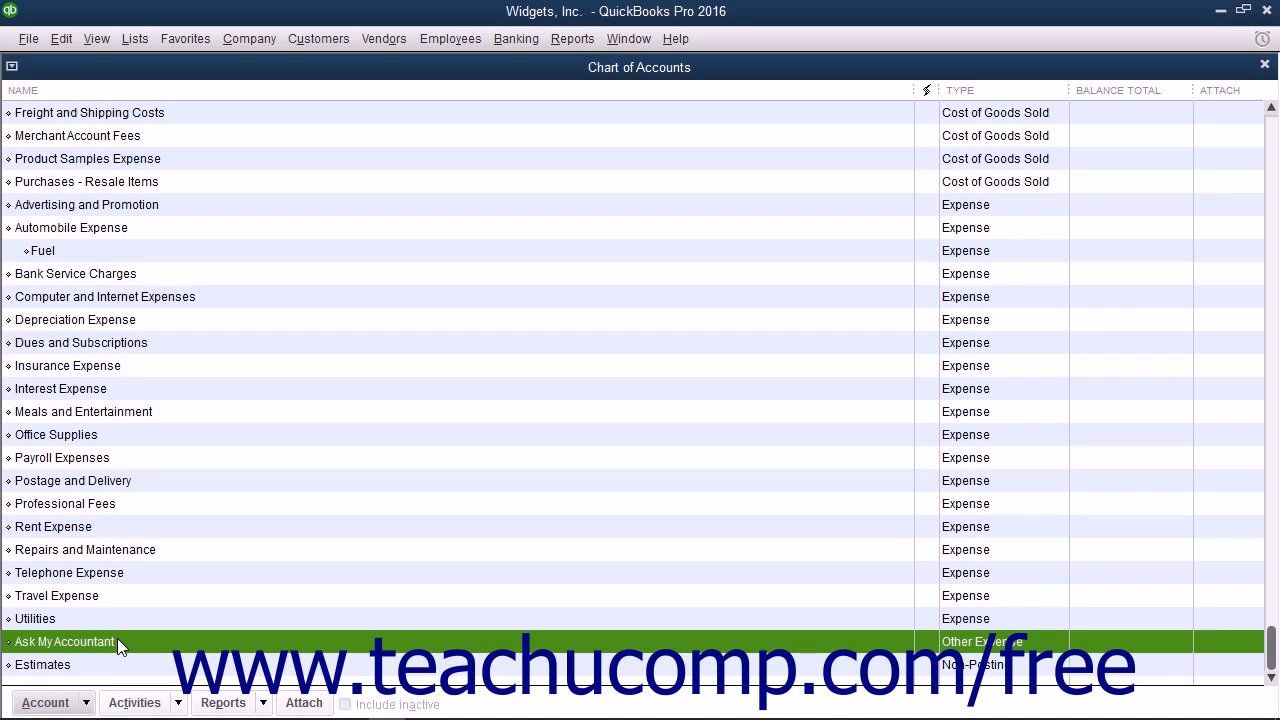
{"action": "left_click", "coordinate": [46, 703]}
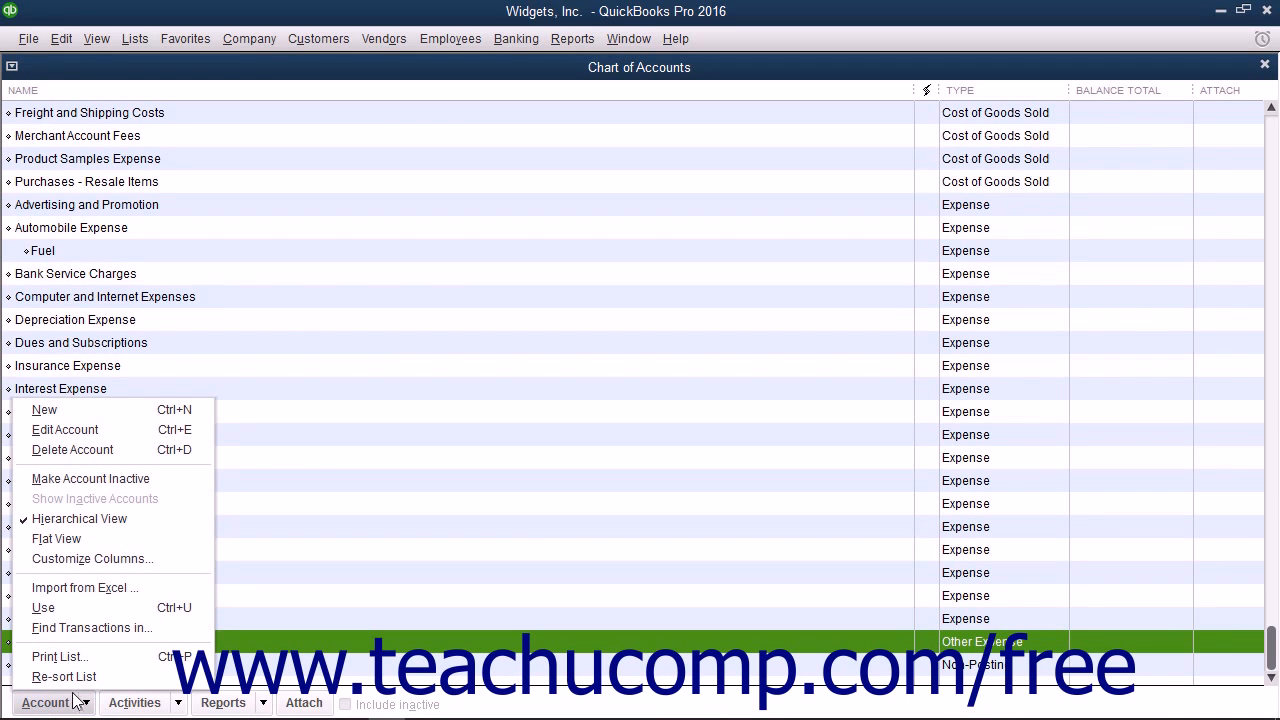
{"action": "left_click", "coordinate": [129, 457]}
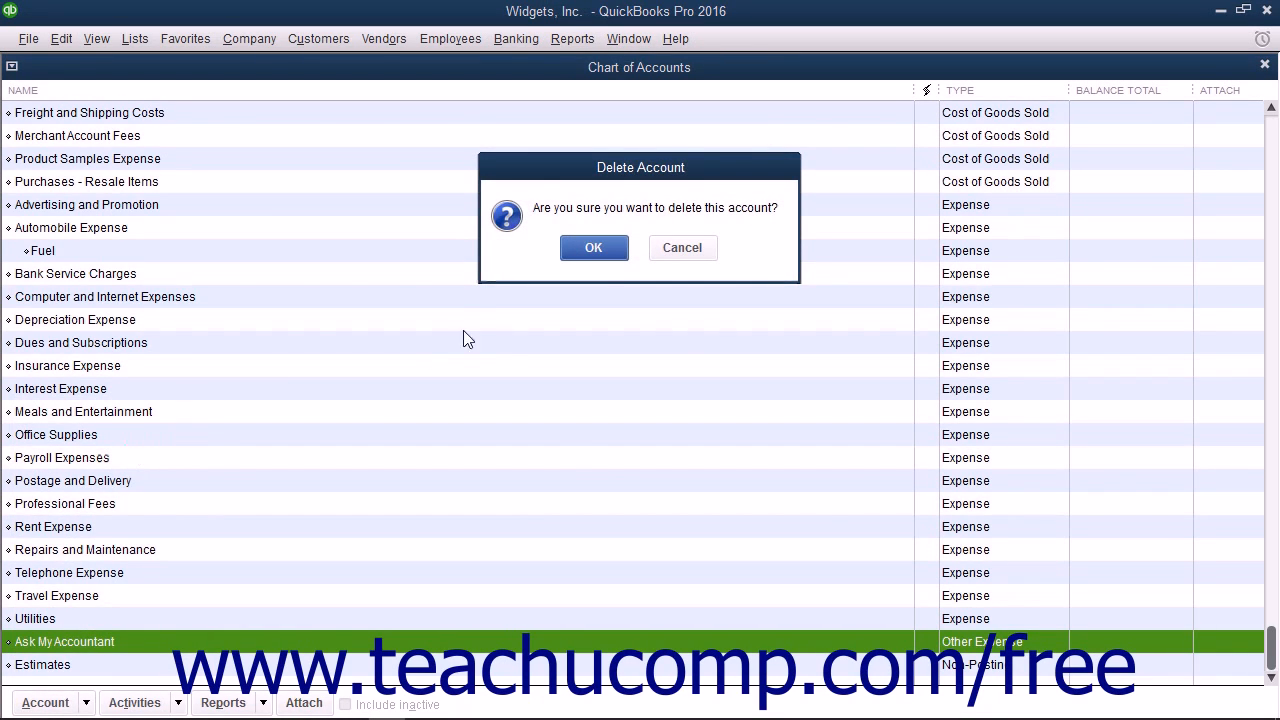
{"action": "left_click", "coordinate": [604, 248]}
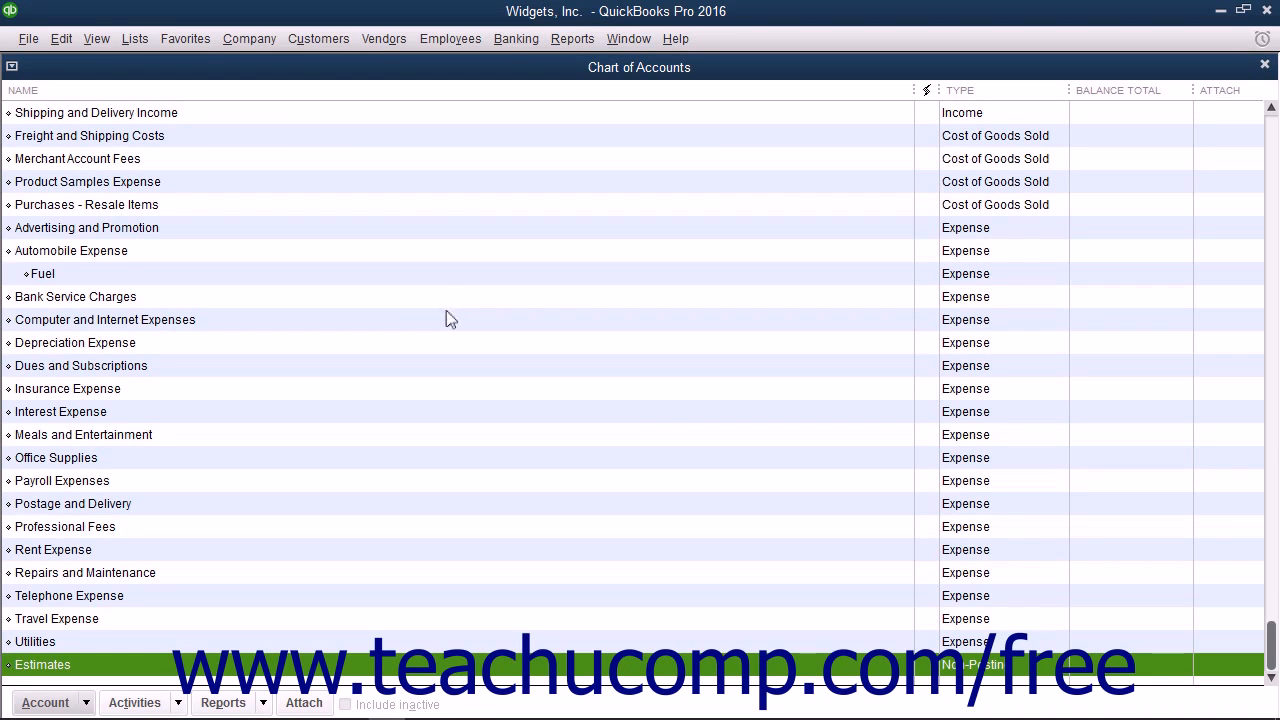
Make the Product Samples Expense account inactive in the chart of accounts.
{"action": "left_click", "coordinate": [148, 183]}
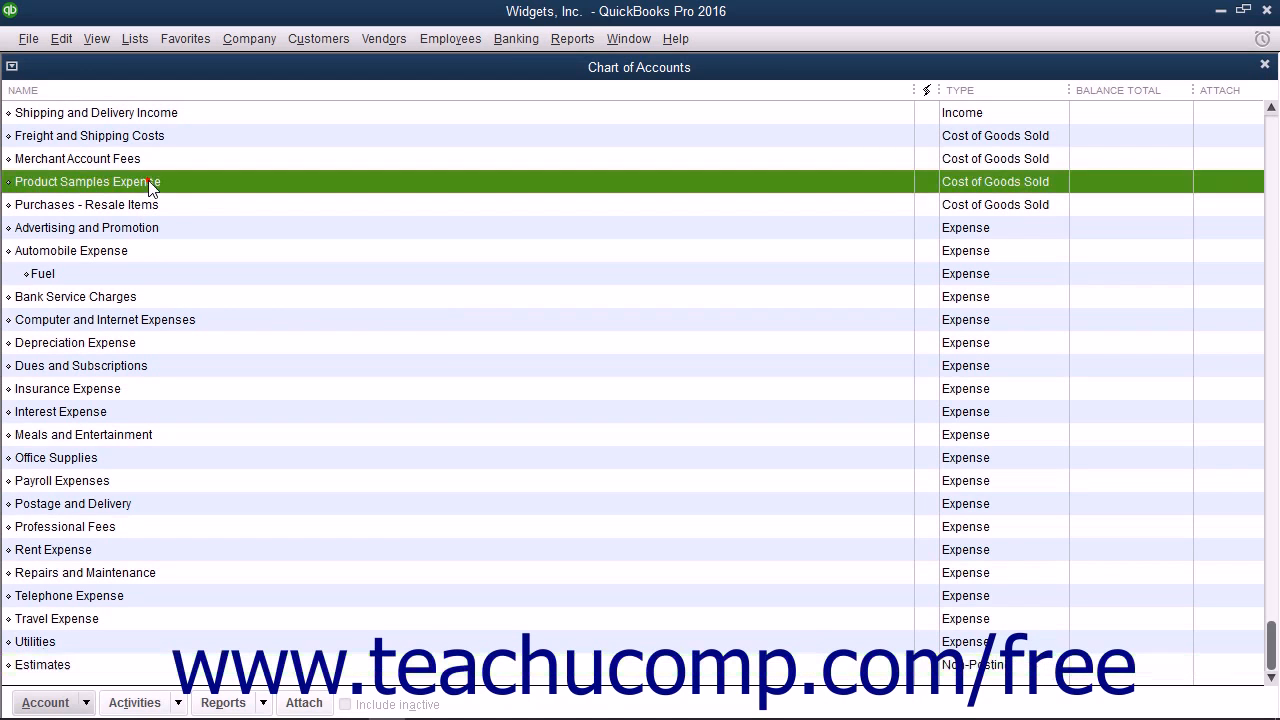
{"action": "left_click", "coordinate": [40, 703]}
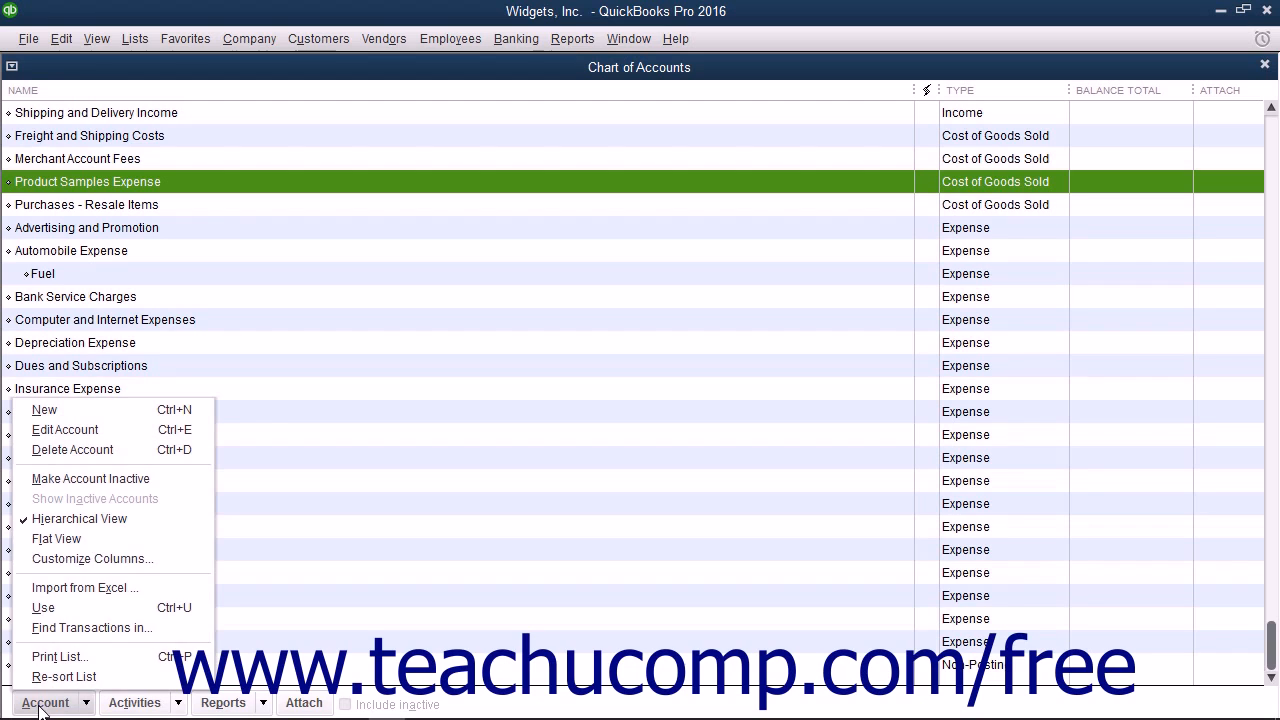
{"action": "left_click", "coordinate": [101, 480]}
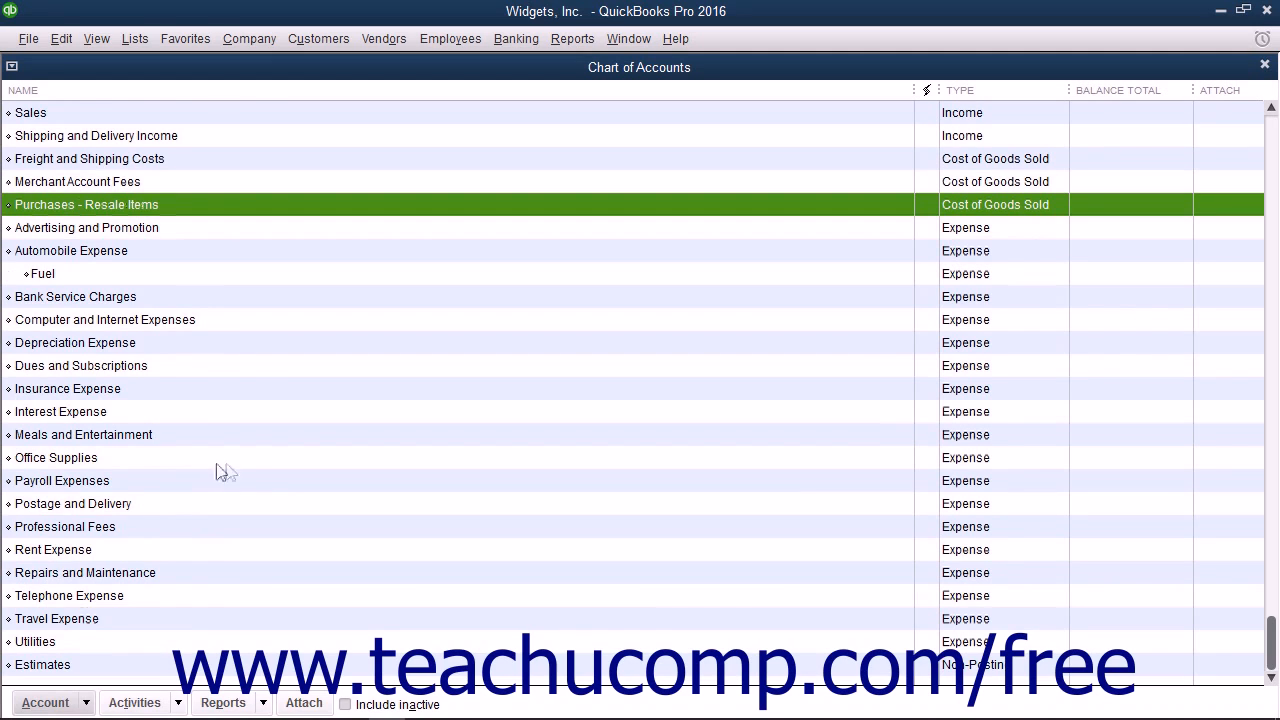